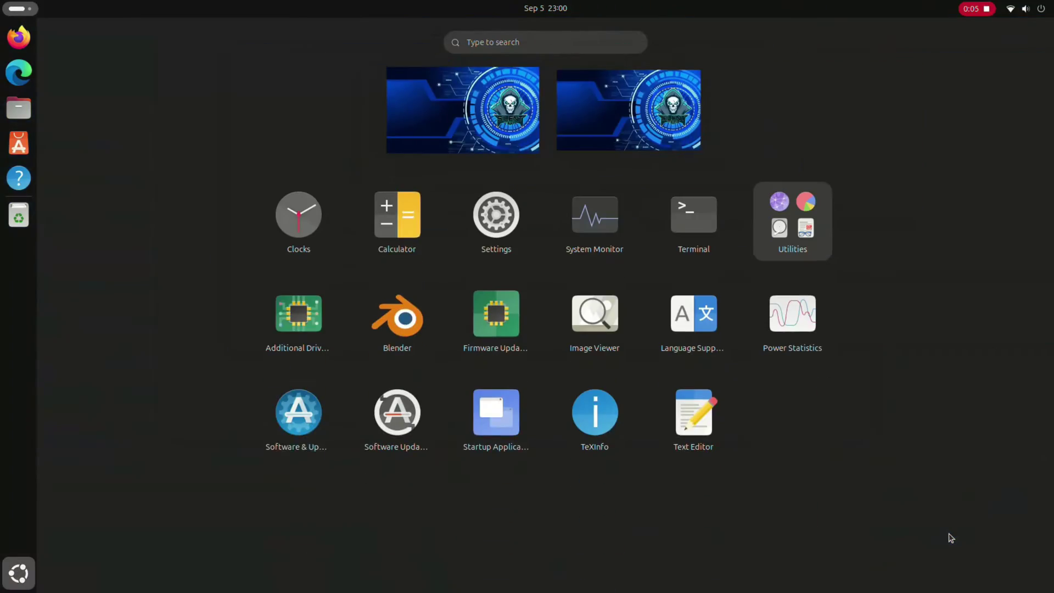
Open Settings > System > About system details, where X11 is listed as the windowing system.
key(Left)
key(Left)
key(Left)
key(Return)
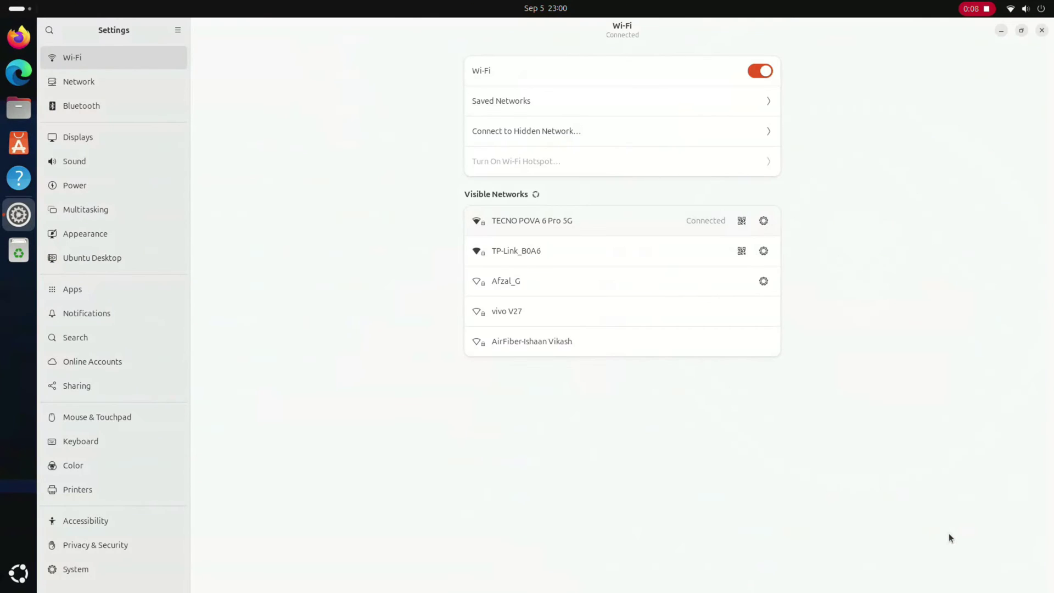
key(Up)
key(Up)
key(Return)
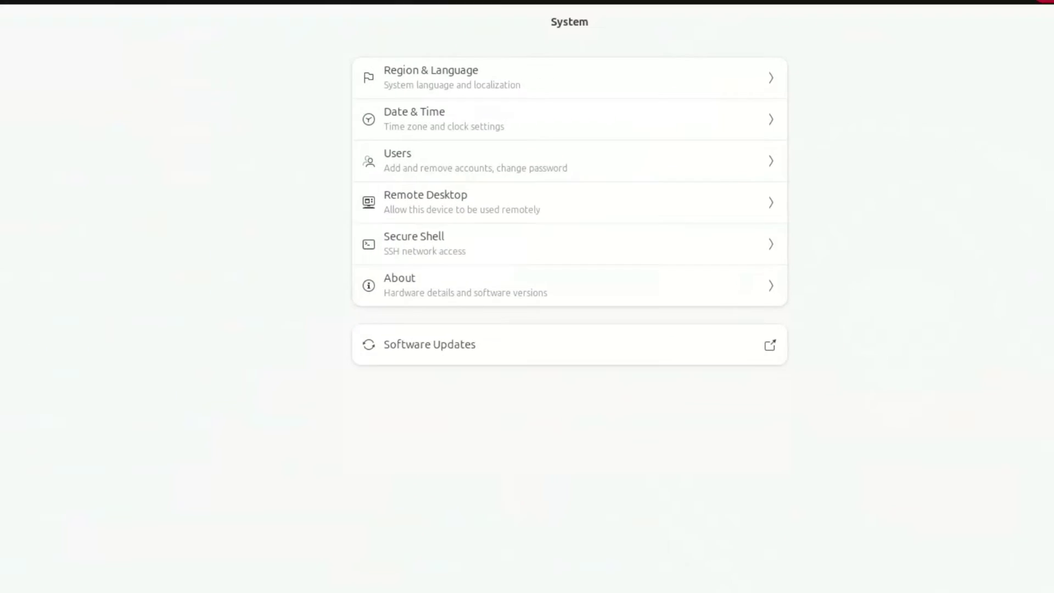
key(Return)
key(Return)
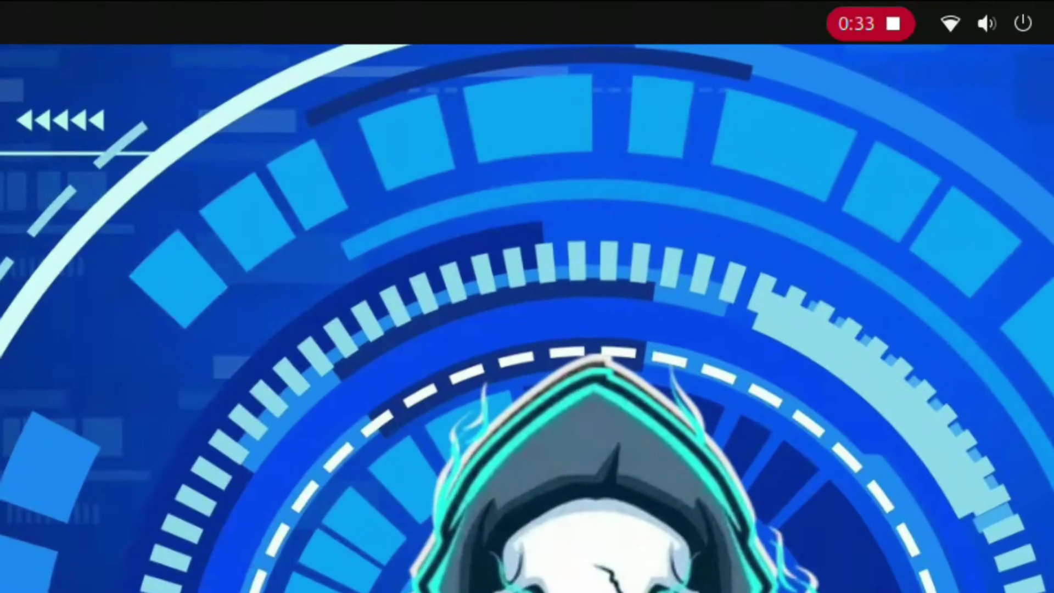
Log out and sign back in using the plain Ubuntu session instead of Ubuntu on Xorg.
click(1005, 21)
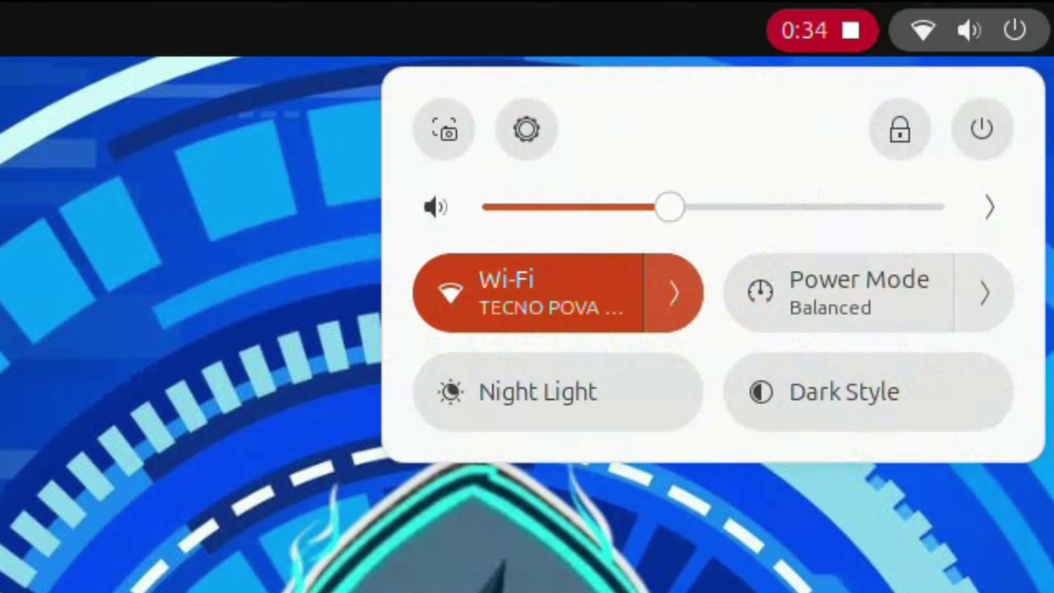
click(982, 130)
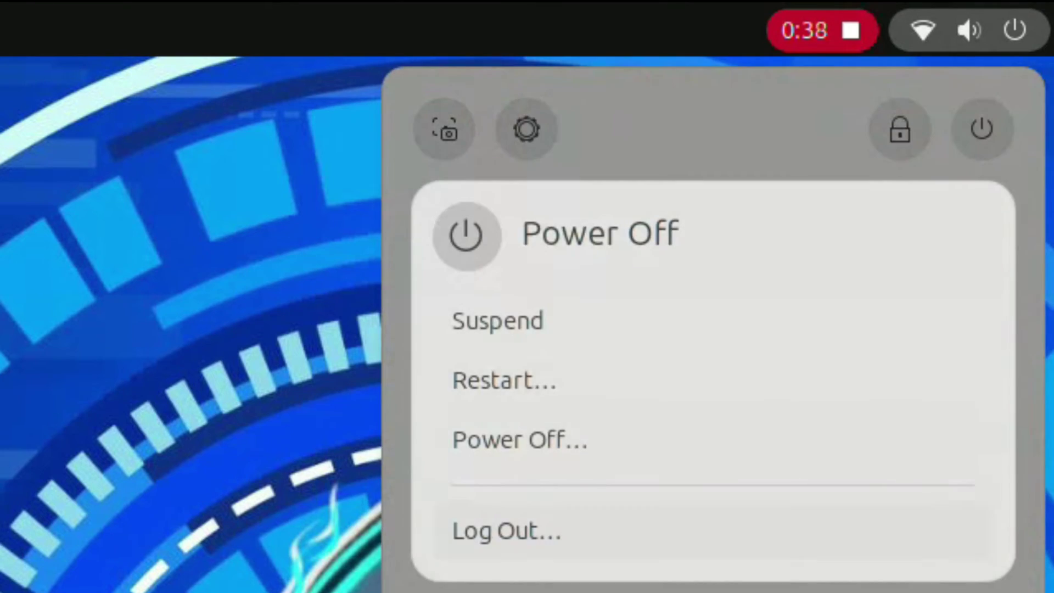
click(506, 529)
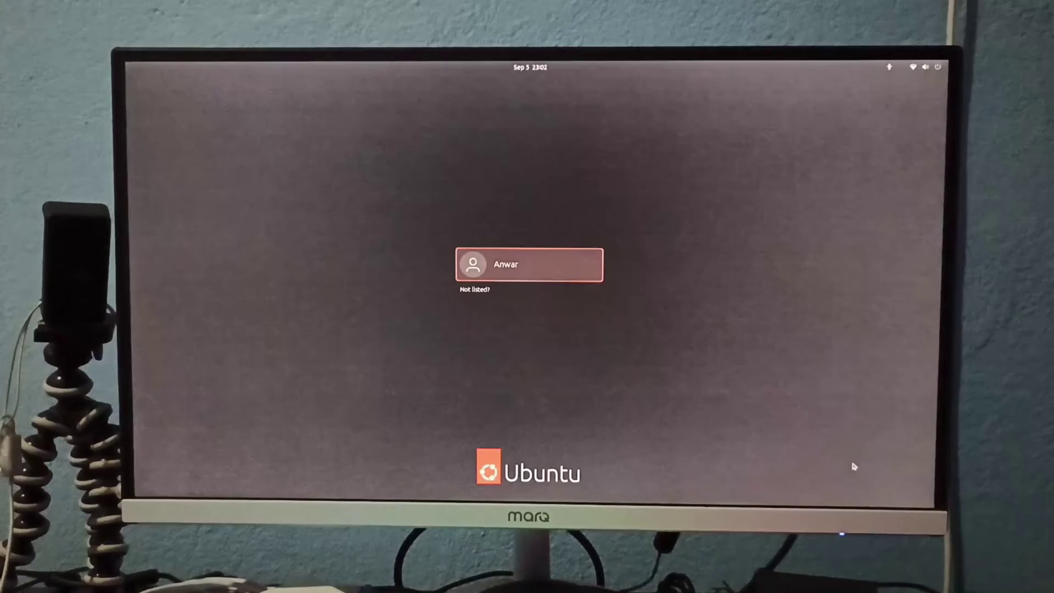
click(551, 257)
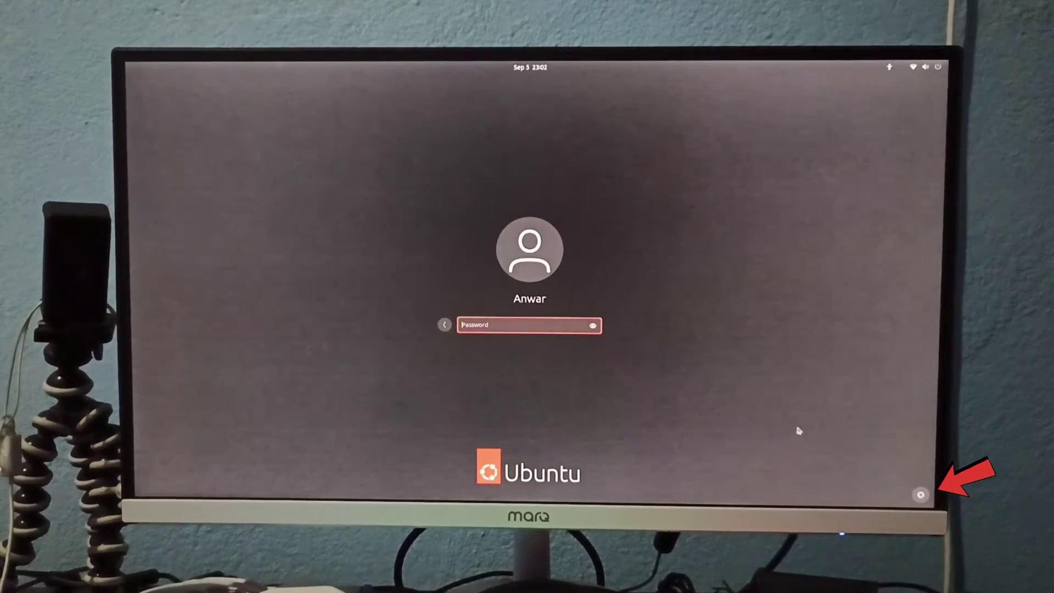
click(921, 497)
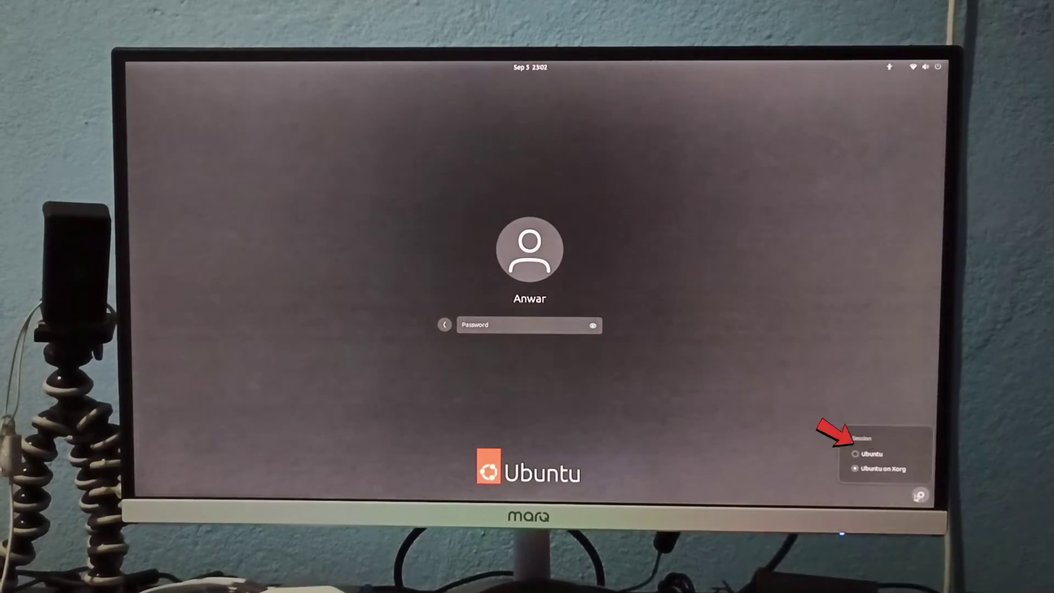
click(876, 454)
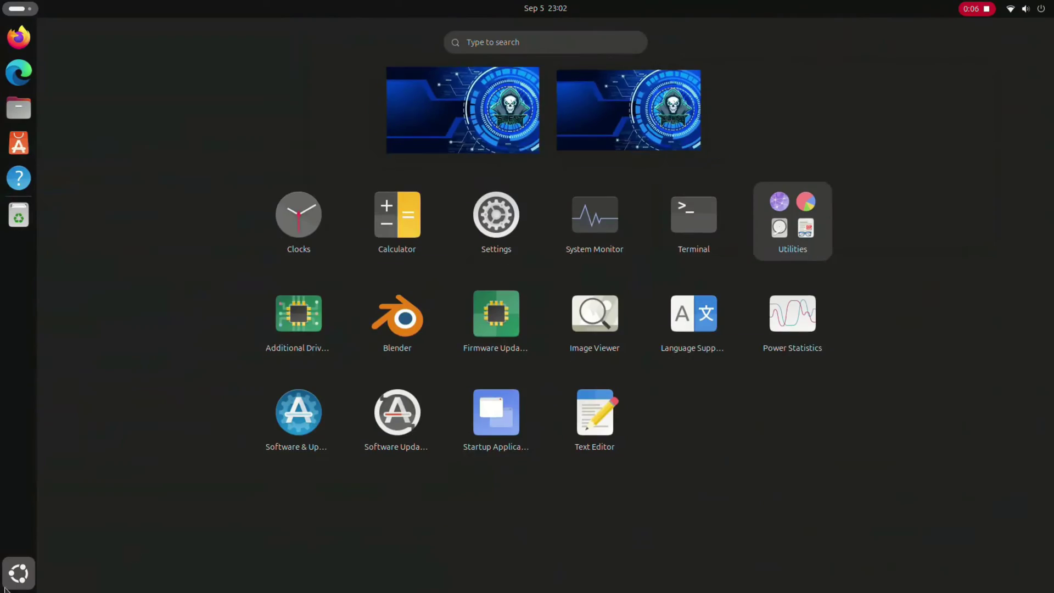
Verify System Details now lists Wayland as the windowing system, then close Settings.
click(494, 212)
click(534, 223)
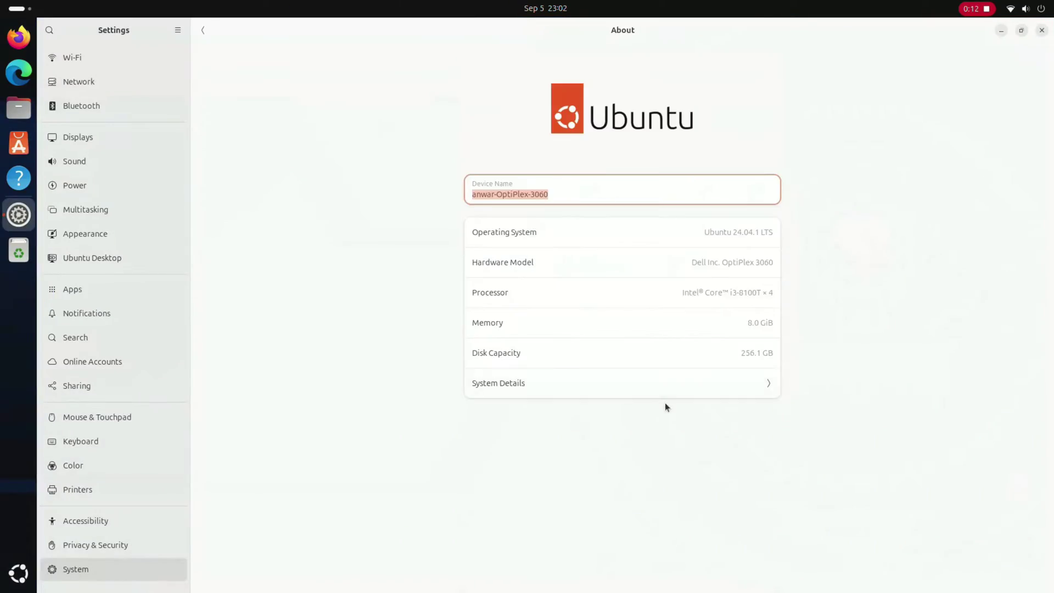
click(667, 385)
drag(583, 356, 551, 356)
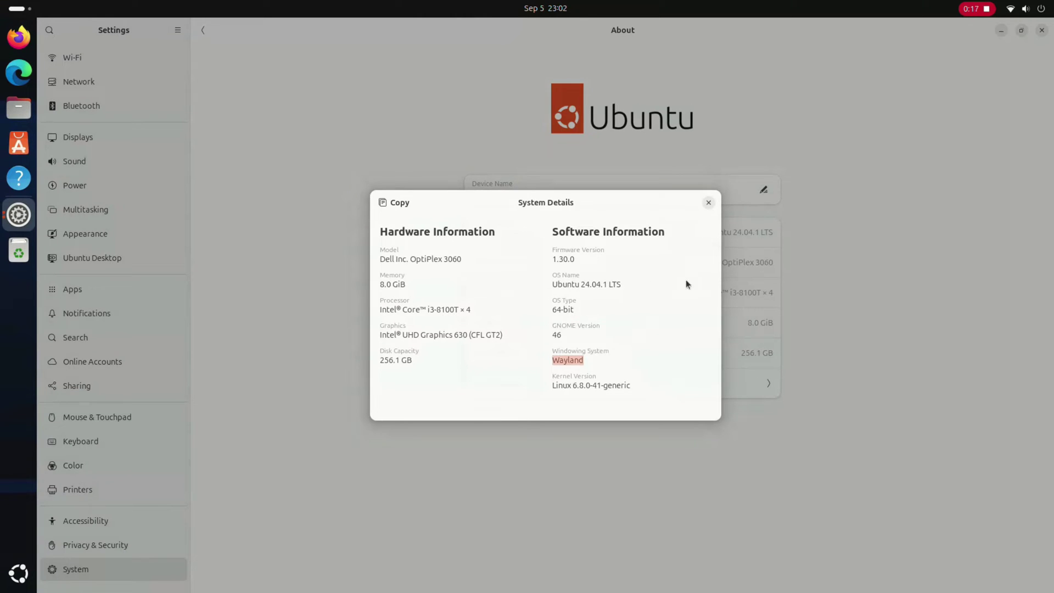
click(877, 115)
click(1041, 30)
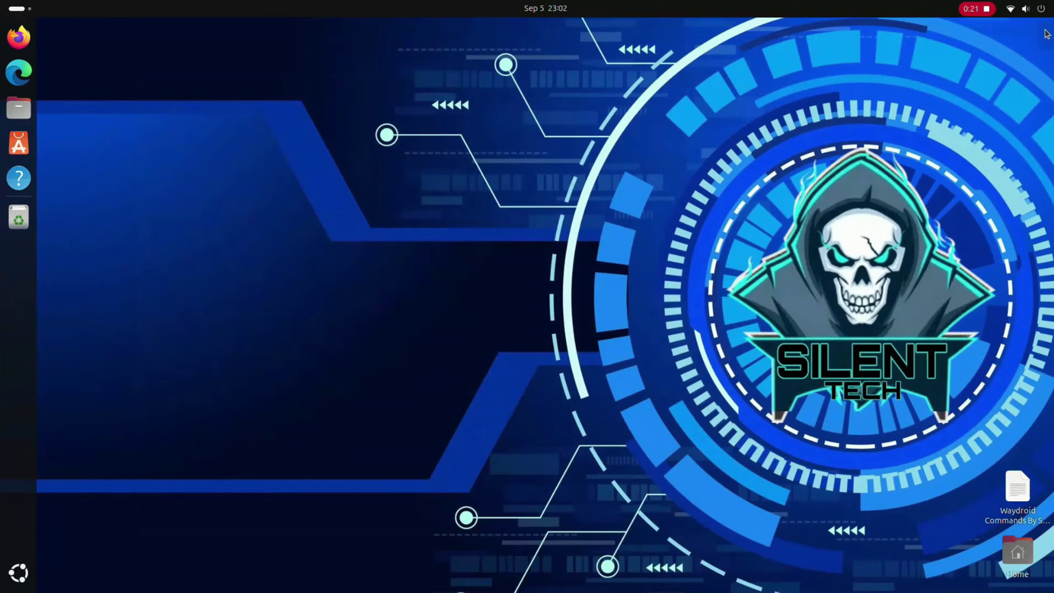
Open Terminal alongside the Waydroid Commands text file.
click(19, 573)
click(676, 215)
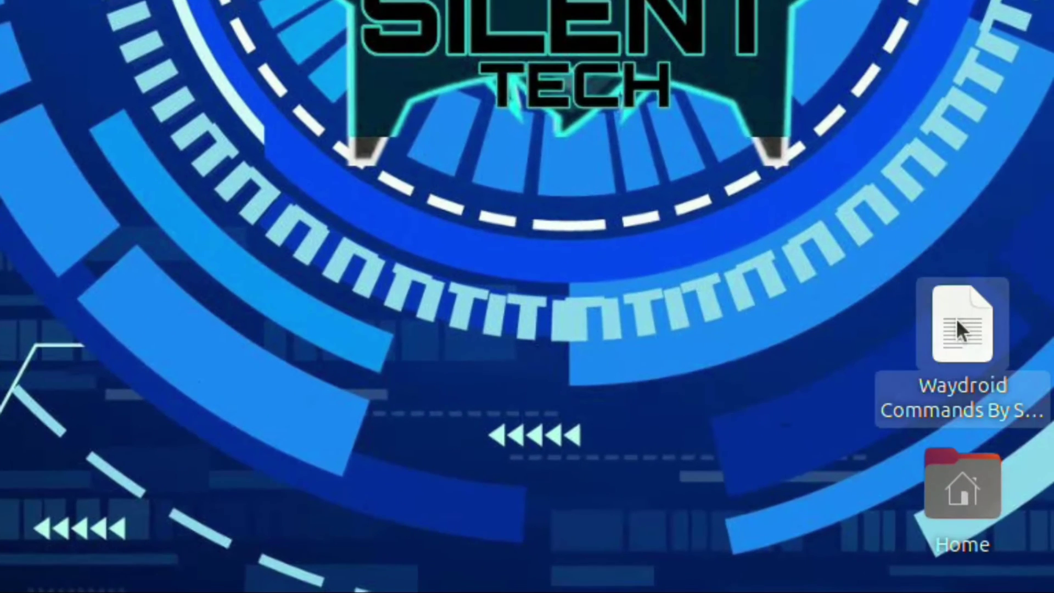
double_click(956, 318)
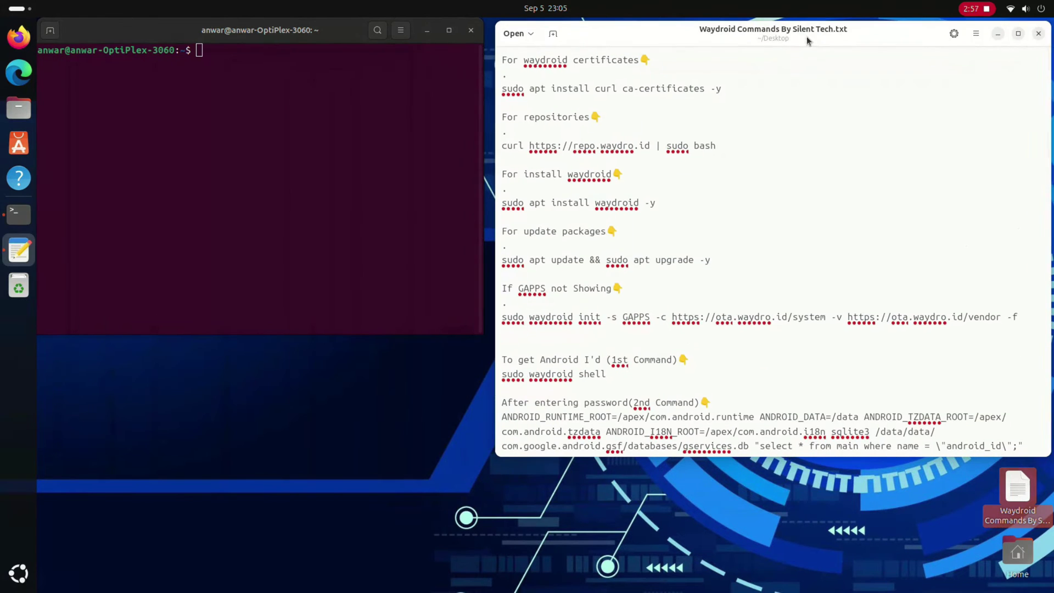
click(324, 434)
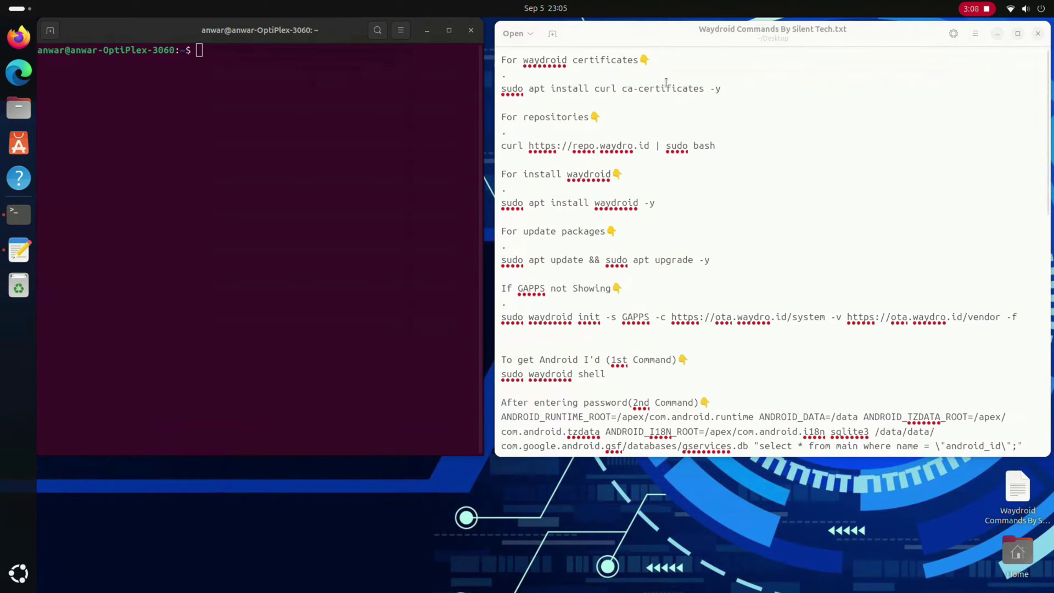
Copy the curl and ca-certificates install command from the notes and run it in Terminal.
drag(751, 96, 504, 91)
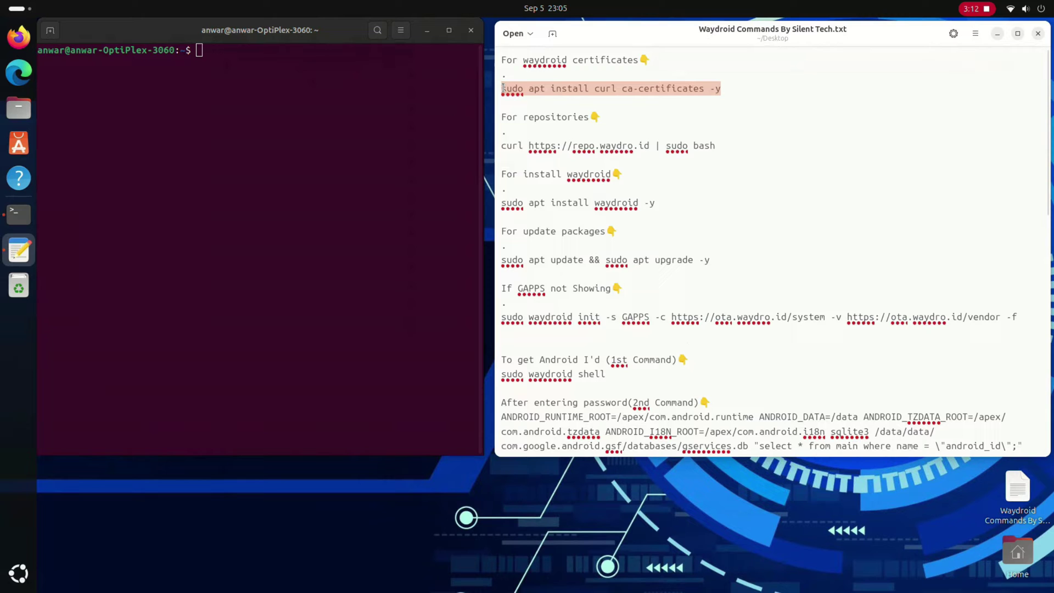
right_click(504, 91)
click(521, 118)
right_click(288, 187)
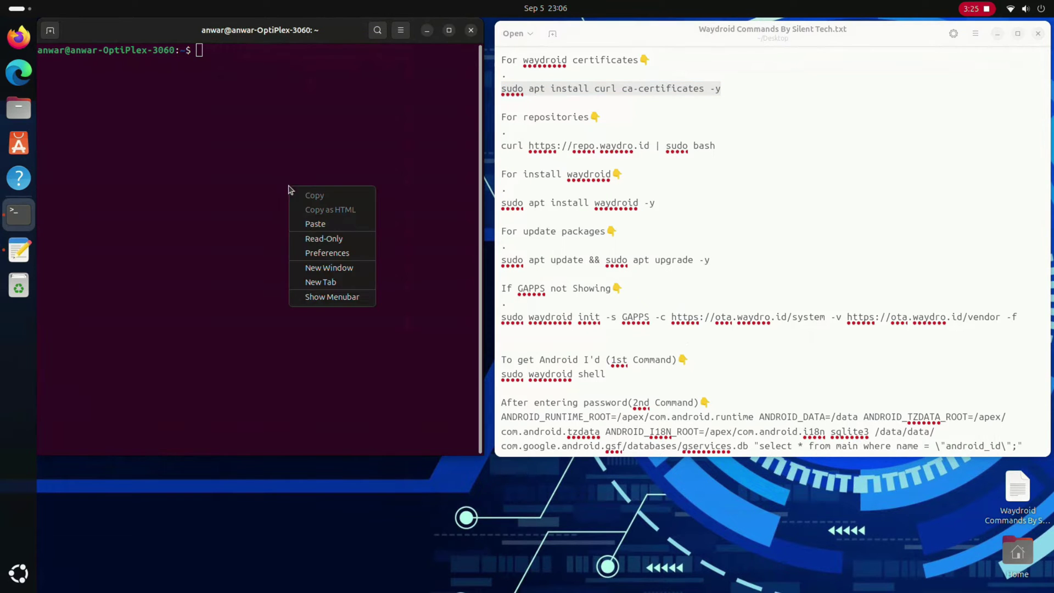
click(307, 224)
key(Return)
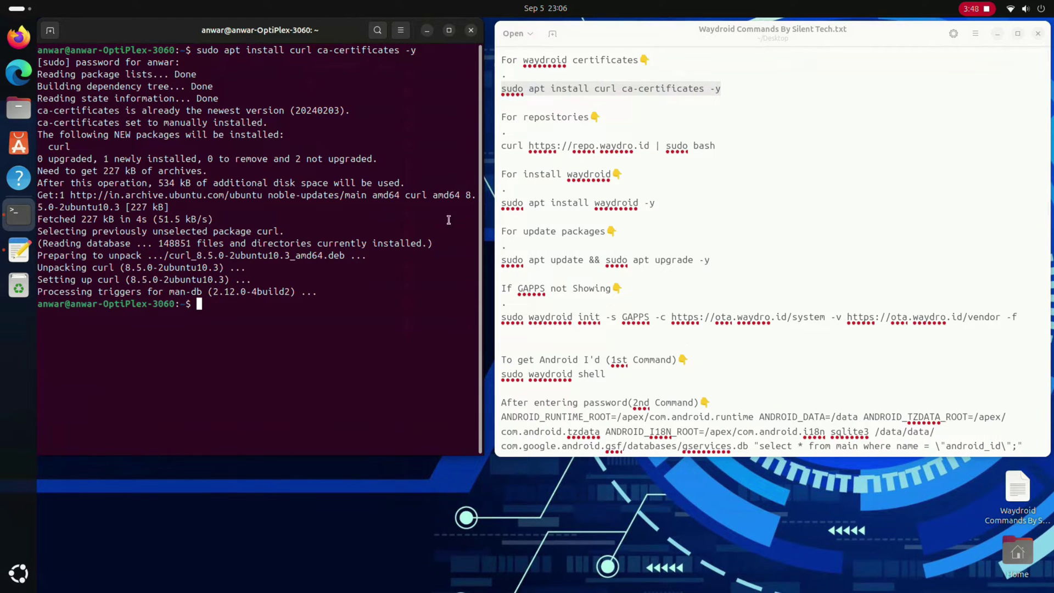
Run the curl command that adds the Waydroid repository.
drag(716, 142, 502, 146)
right_click(502, 146)
click(522, 176)
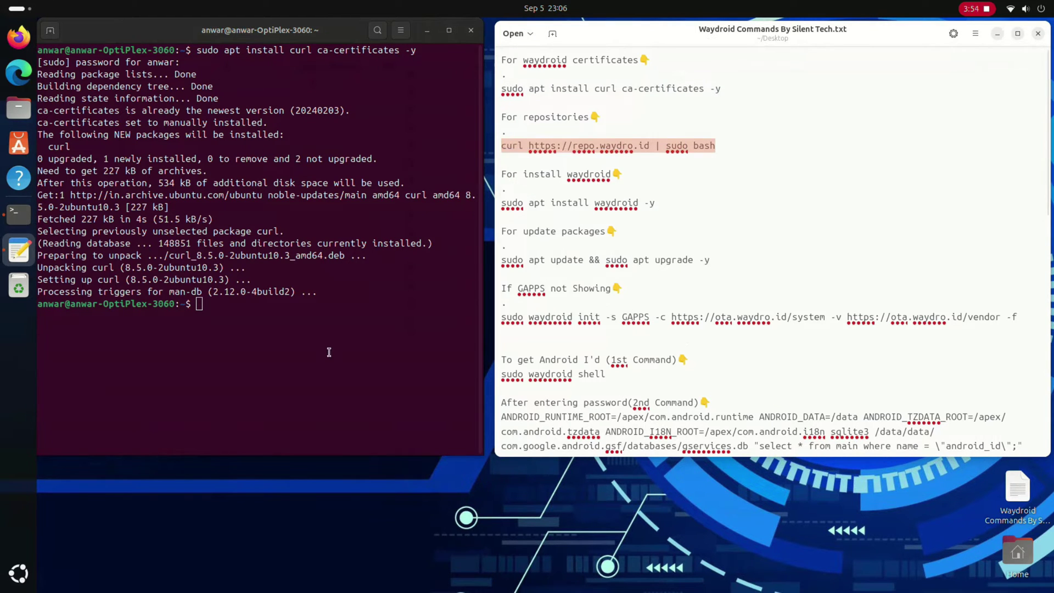
right_click(330, 354)
click(348, 392)
key(Return)
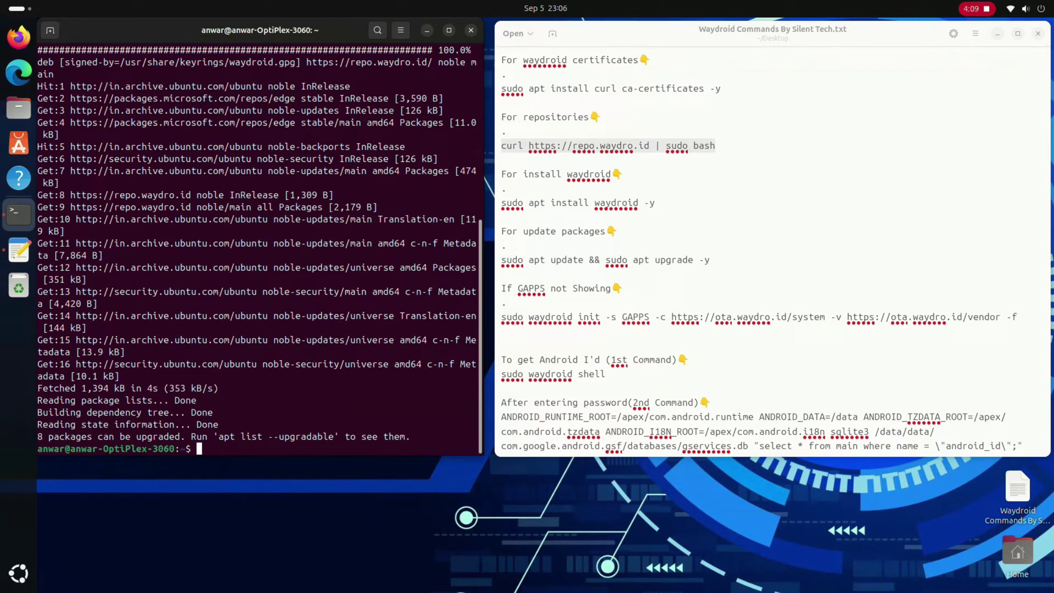
Install Waydroid with sudo apt install waydroid -y.
drag(655, 204, 502, 204)
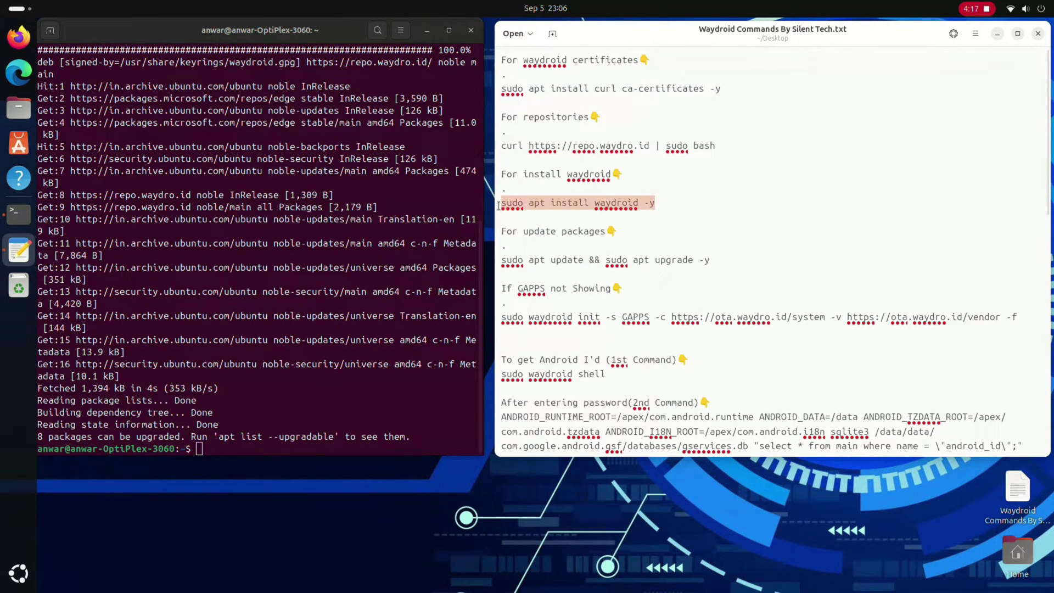
right_click(503, 205)
click(526, 236)
right_click(367, 431)
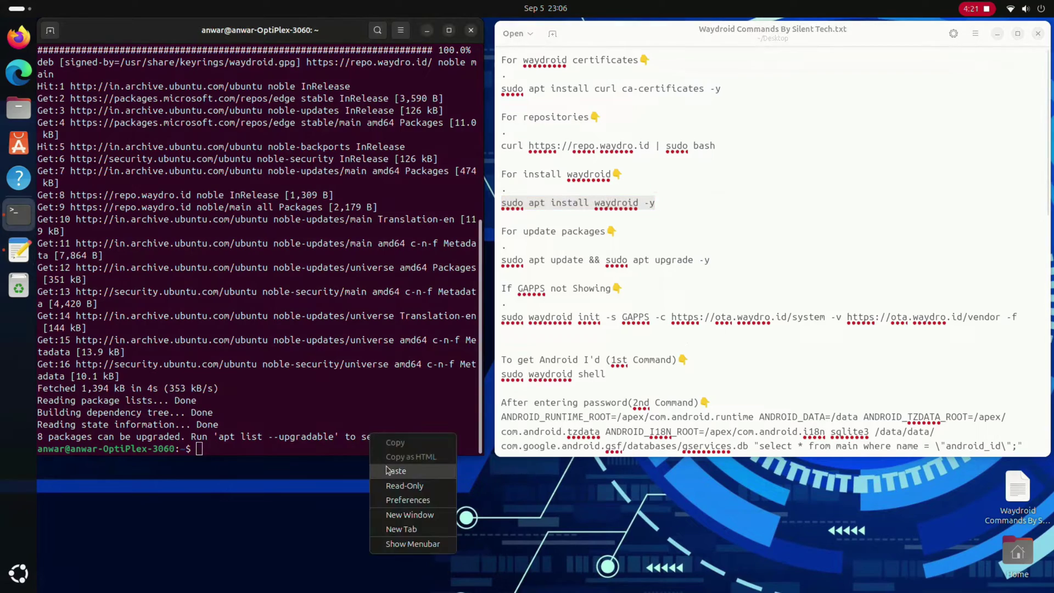
click(389, 468)
key(Return)
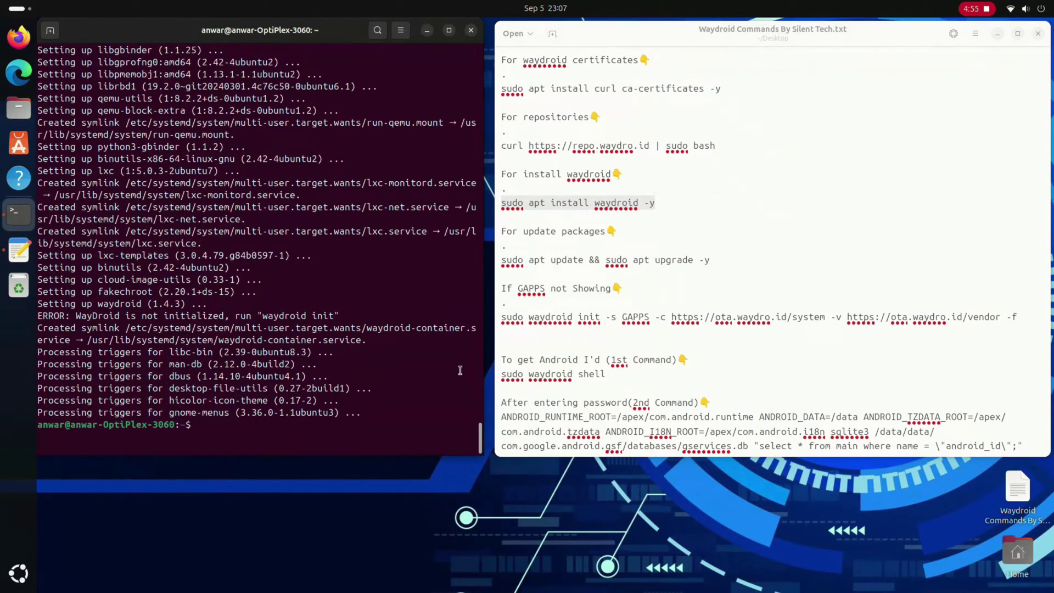
Run the apt update and upgrade command copied from the notes.
drag(713, 263, 655, 259)
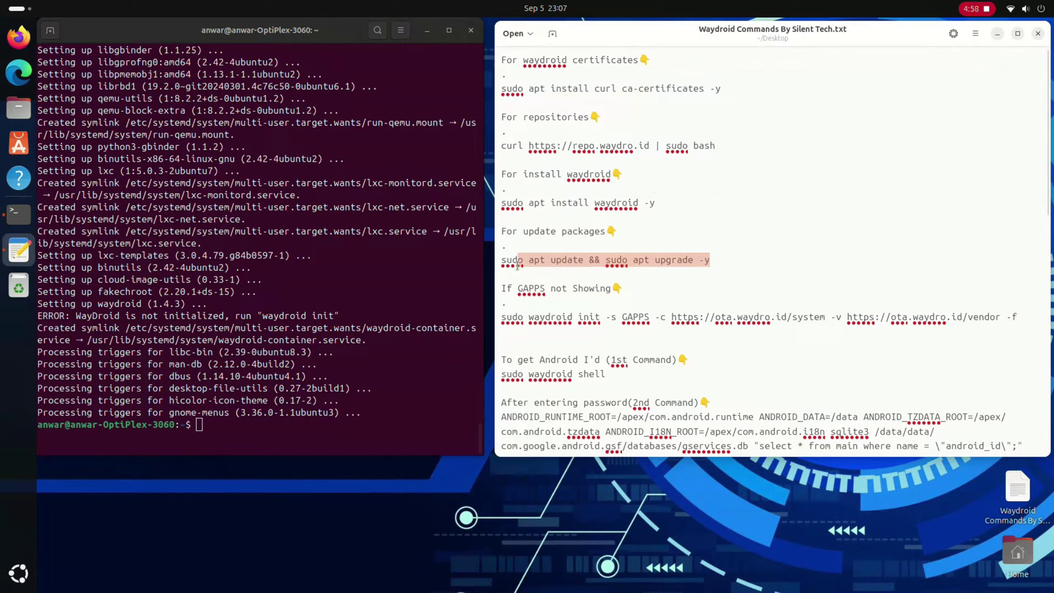
right_click(498, 266)
click(530, 309)
click(406, 422)
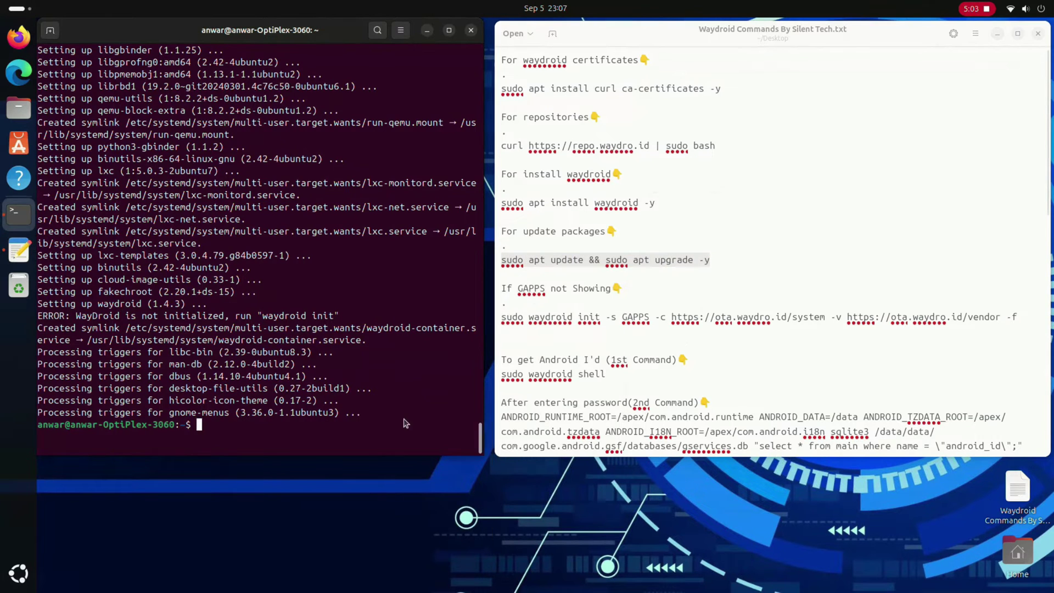
right_click(406, 421)
click(431, 458)
key(Return)
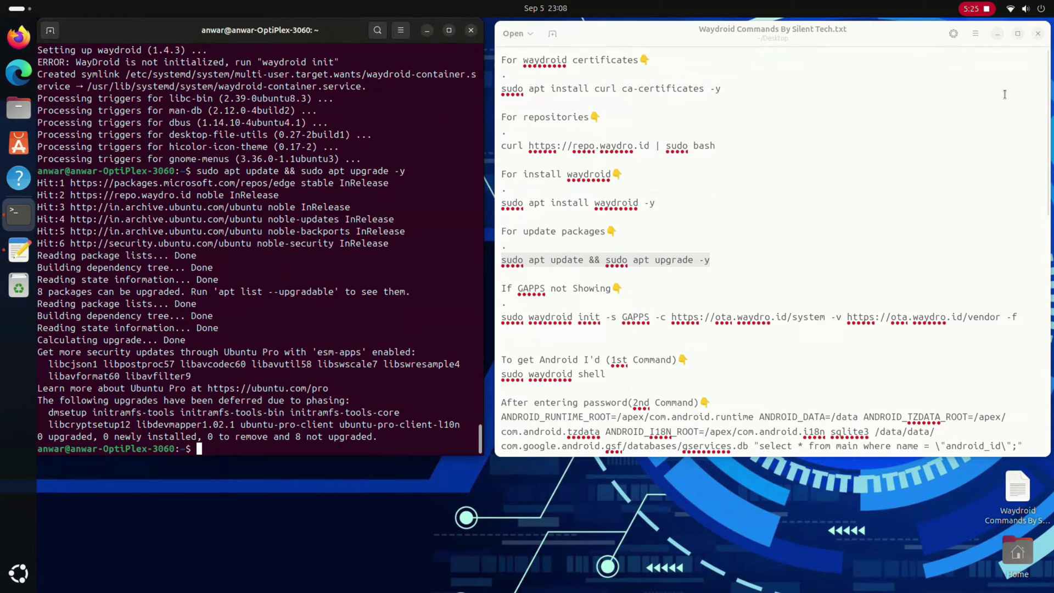
Close the commands file and Terminal, then launch Waydroid.
click(1038, 34)
click(470, 31)
click(17, 573)
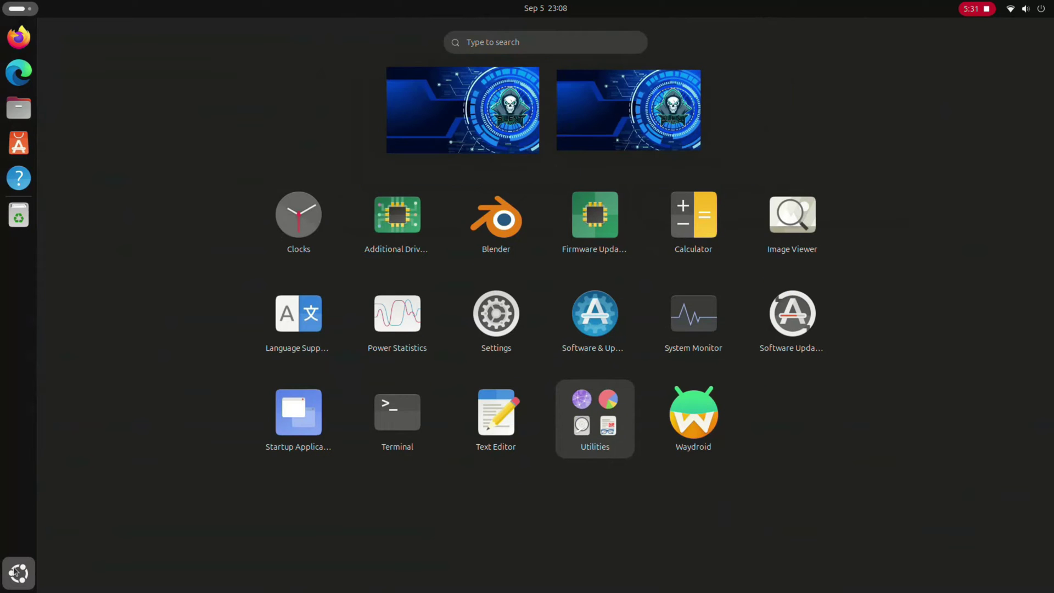
click(687, 417)
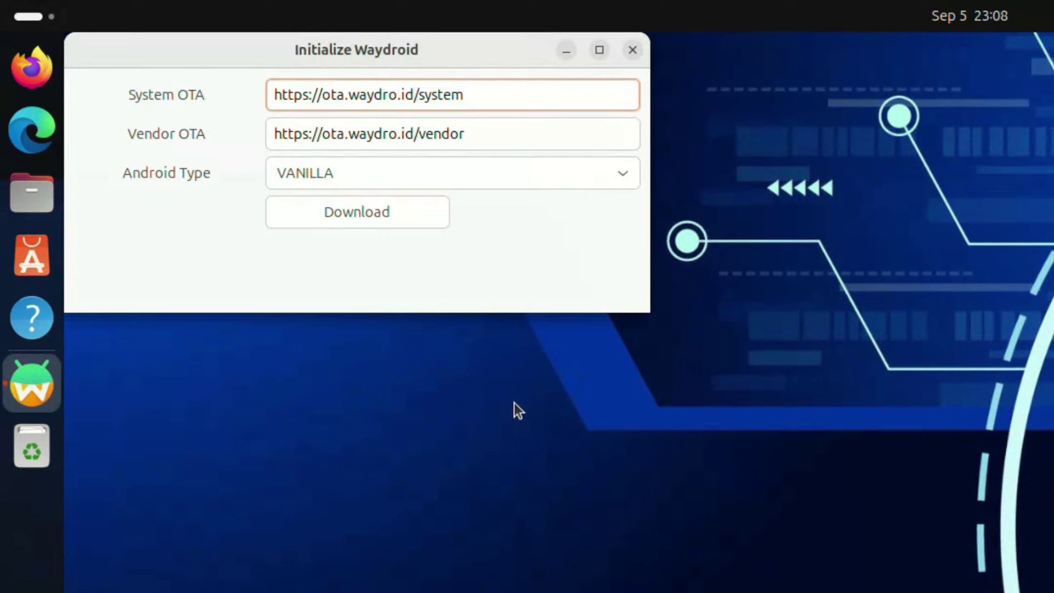
Choose GAPPS as the Android type and download the system and vendor images.
click(578, 174)
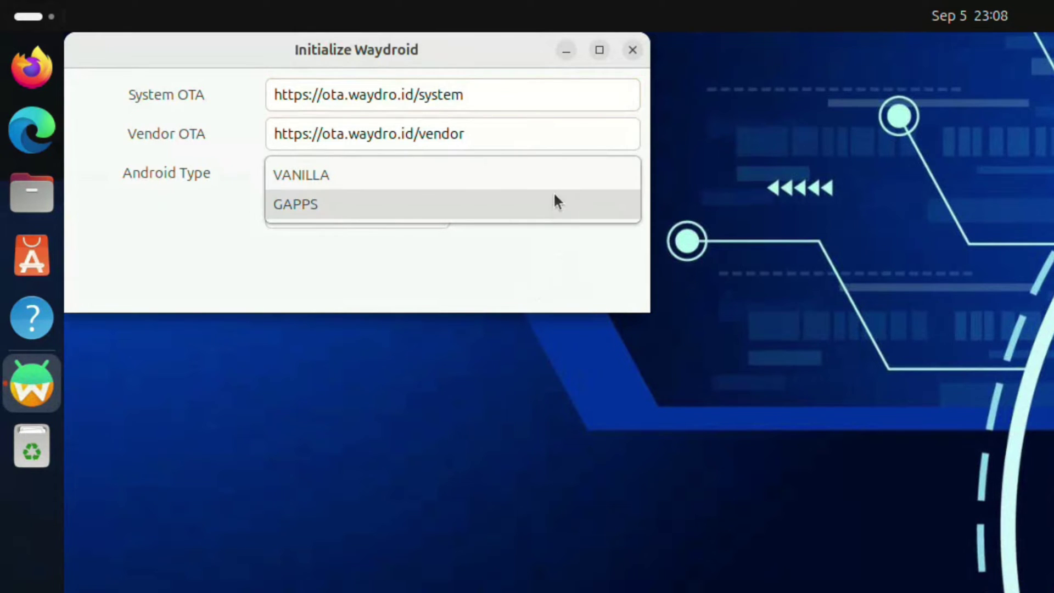
click(541, 211)
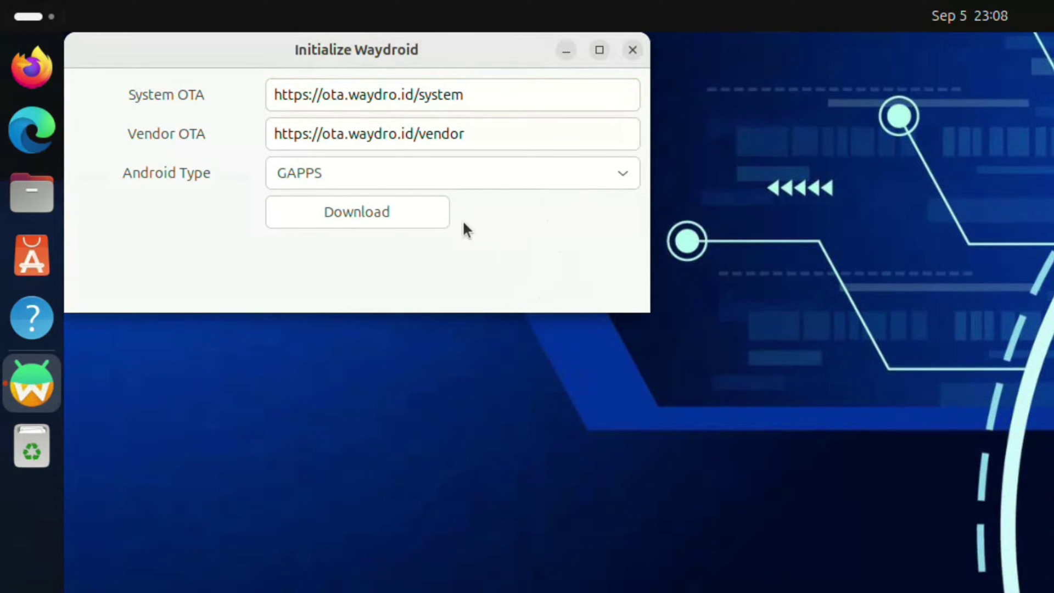
click(384, 218)
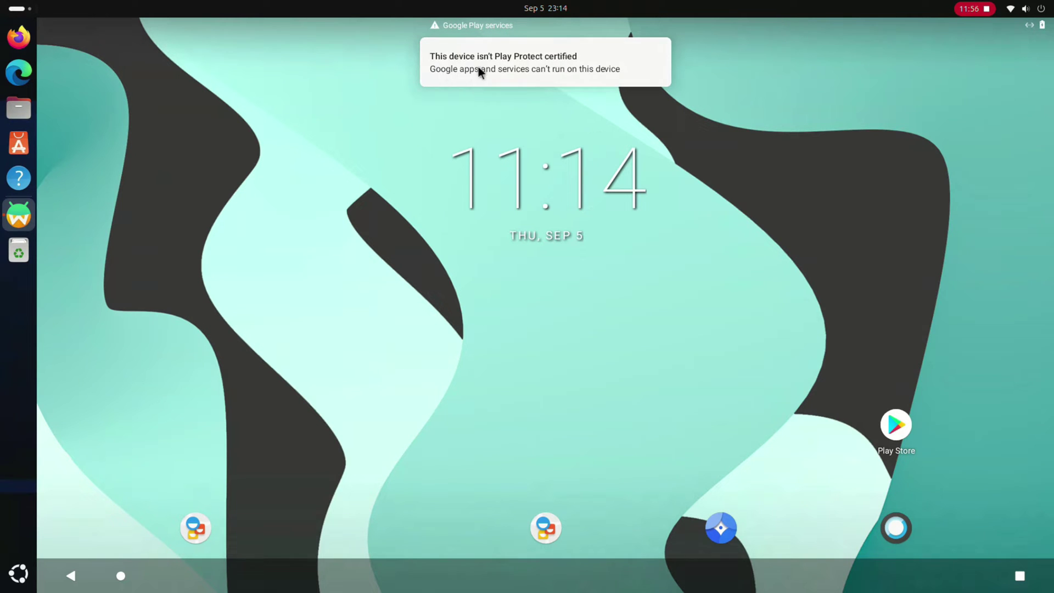
Read the Play Protect certification warning from the notification shade, dismiss it, and reopen Terminal.
drag(587, 64, 628, 361)
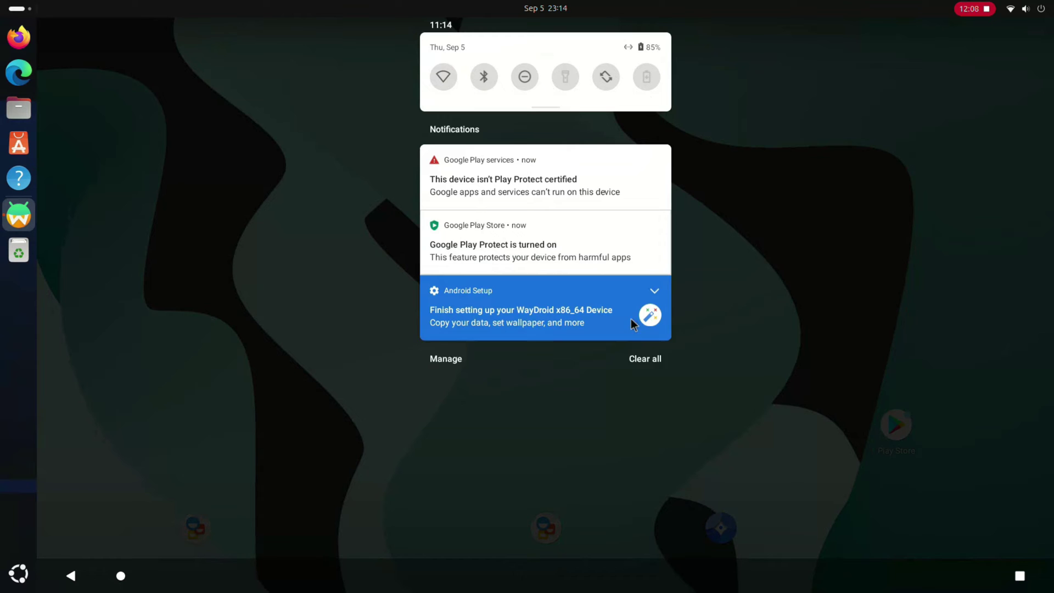
click(594, 204)
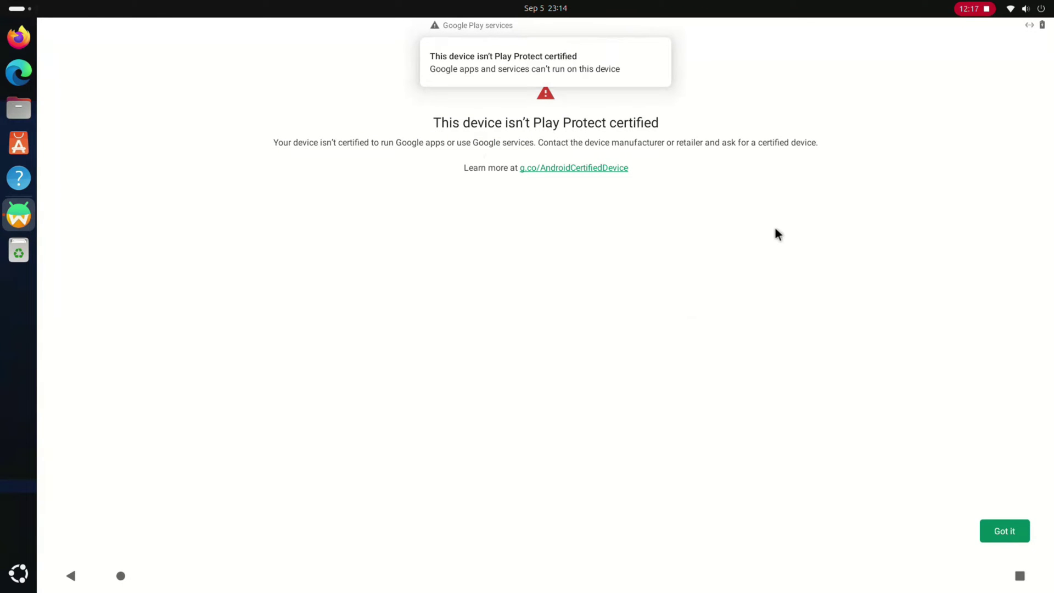
click(1006, 531)
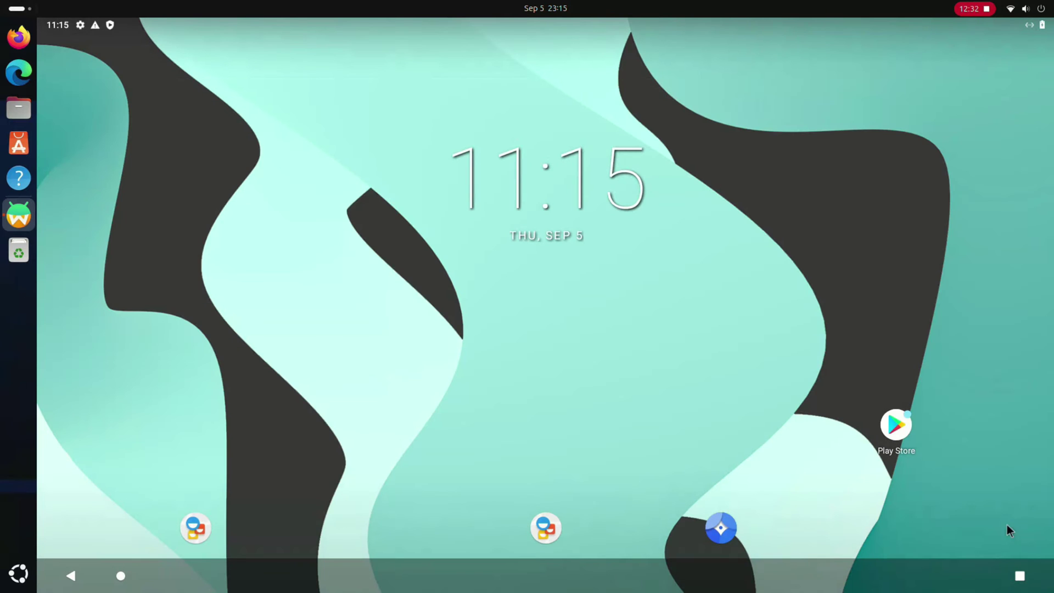
click(18, 573)
click(40, 584)
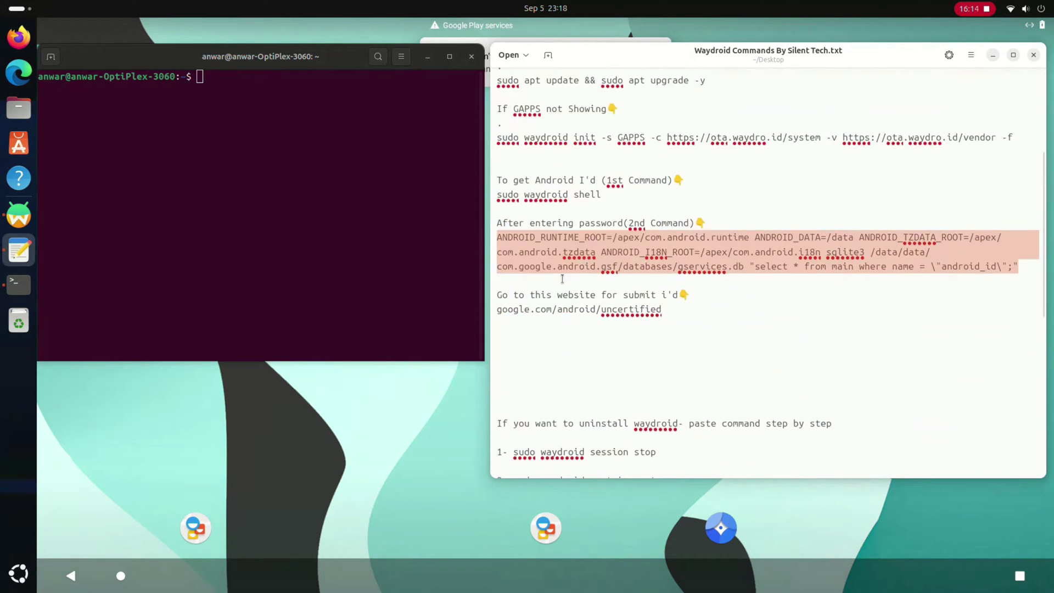
Start a root shell with sudo waydroid shell and run the sqlite3 query printing the android_id.
click(386, 181)
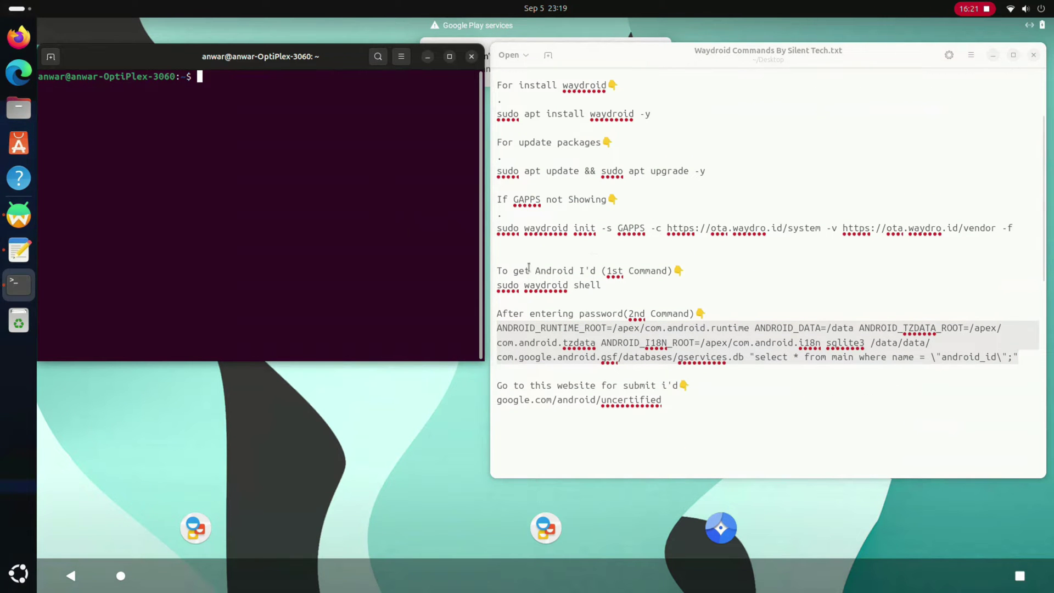
right_click(502, 284)
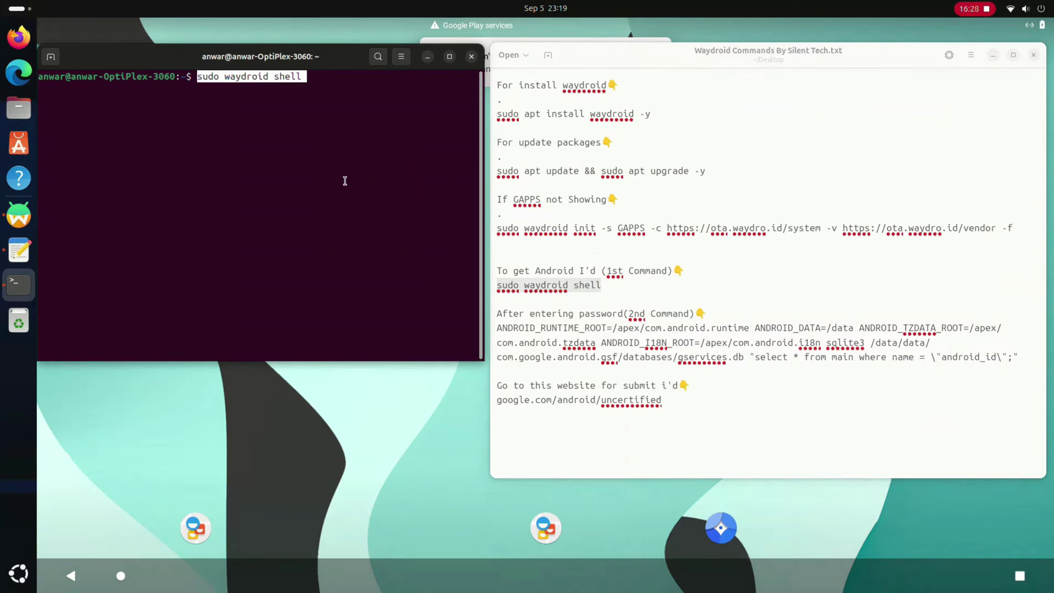
key(Return)
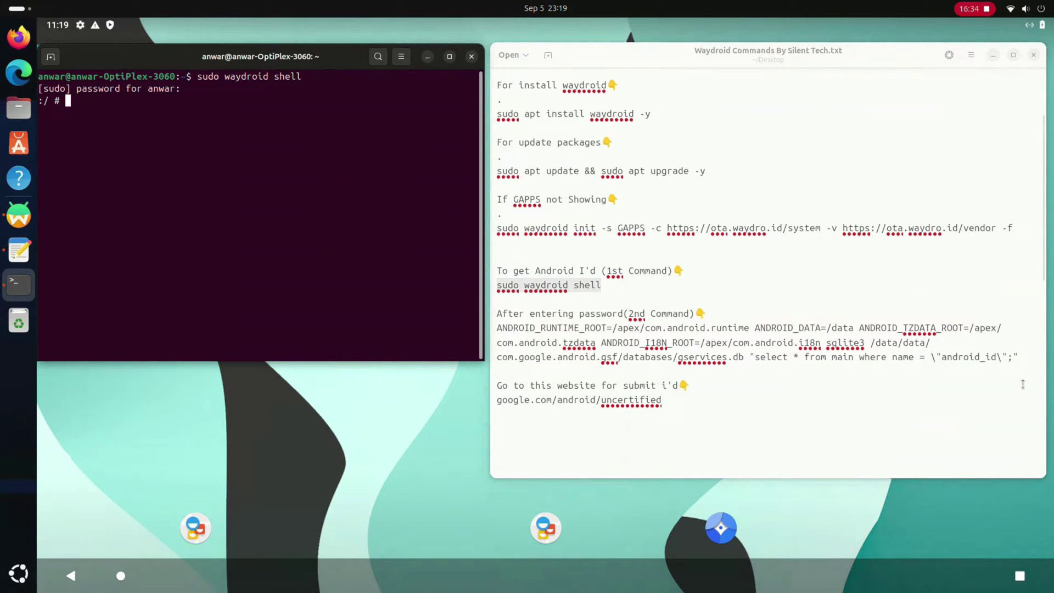
drag(1019, 357, 497, 328)
right_click(332, 184)
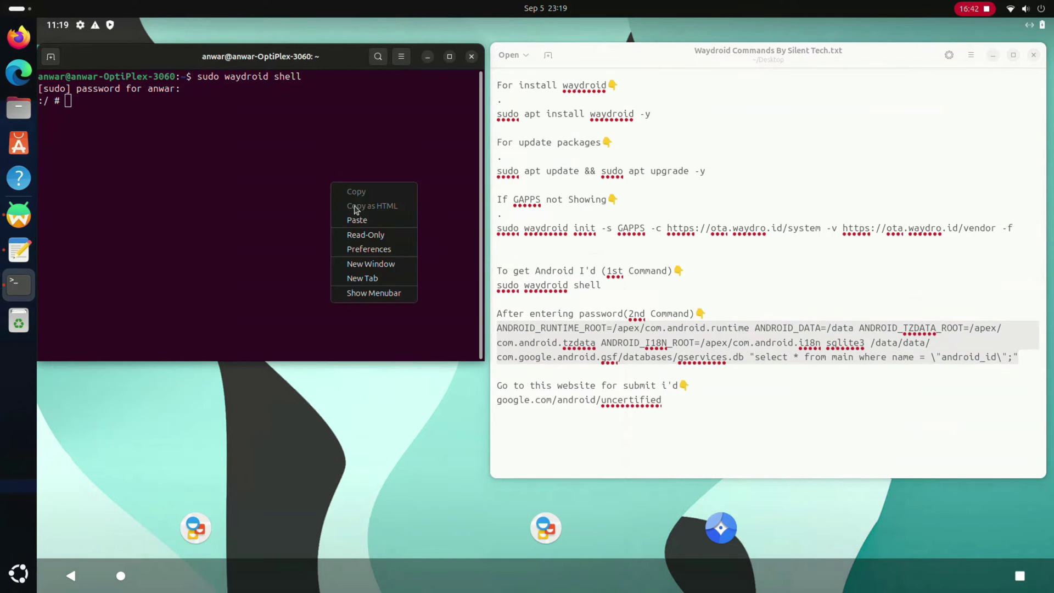
click(357, 220)
key(Return)
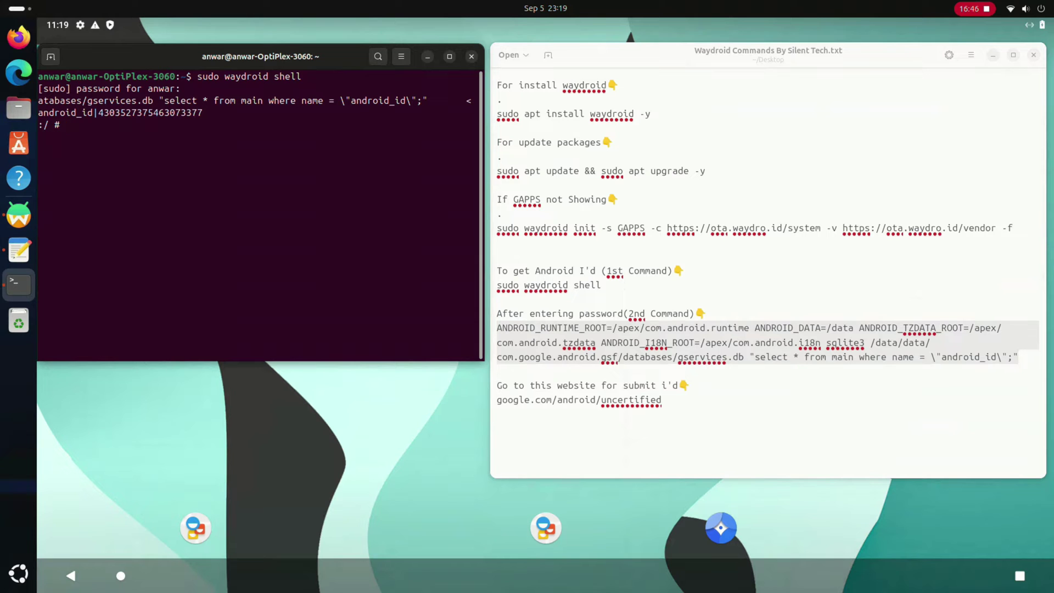
drag(202, 112, 143, 106)
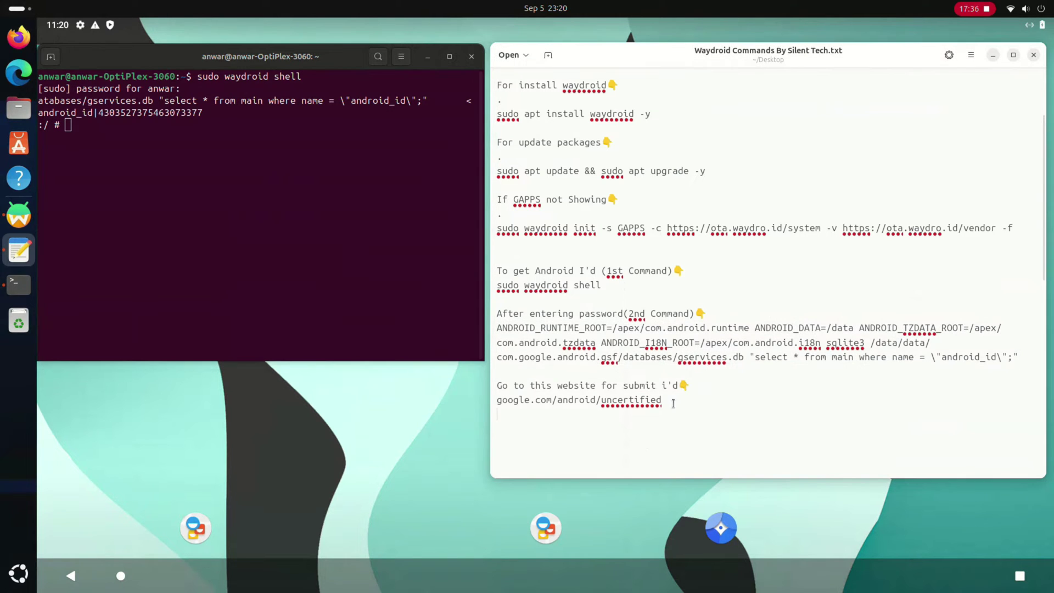
Copy the uncertified-device registration address from the notes and open Firefox to enter it.
drag(662, 399, 526, 398)
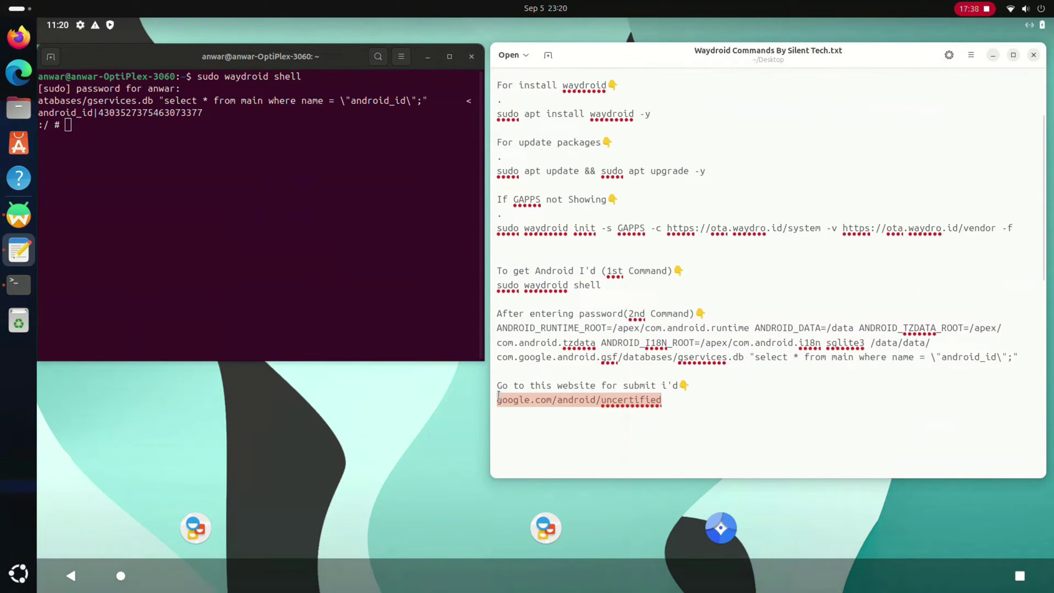
right_click(498, 395)
click(557, 174)
click(24, 48)
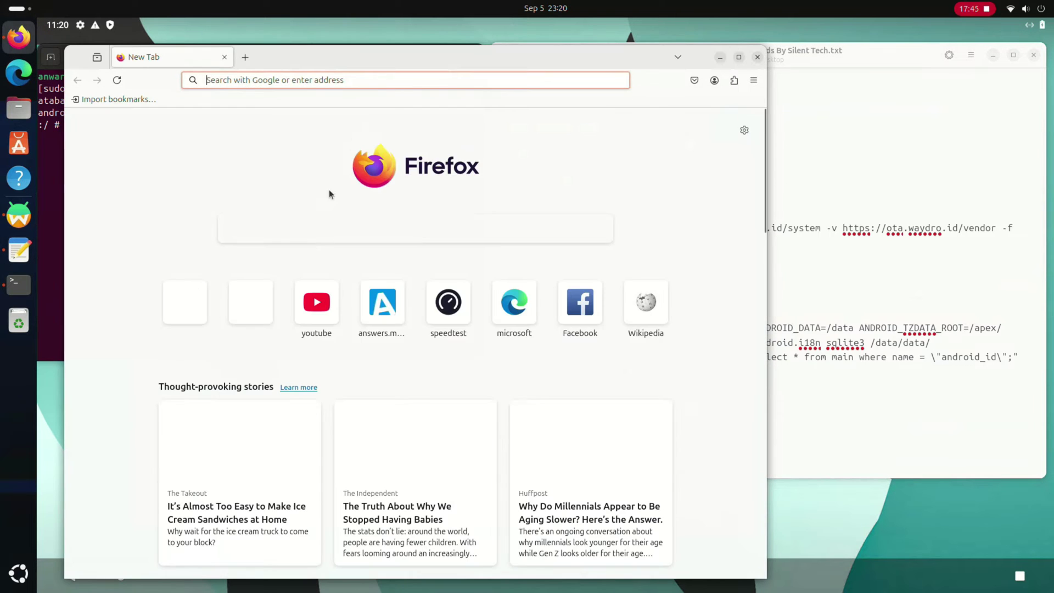
click(408, 82)
Load google.com/android/uncertified, sign in, enter the printed android_id and register the device.
key(ctrl+v)
key(Return)
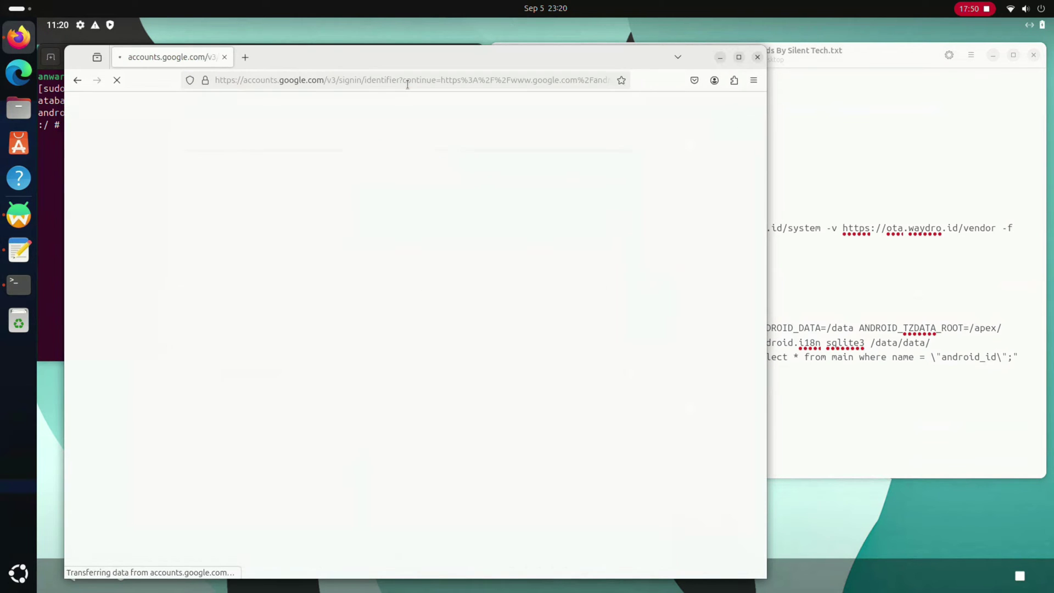
click(497, 286)
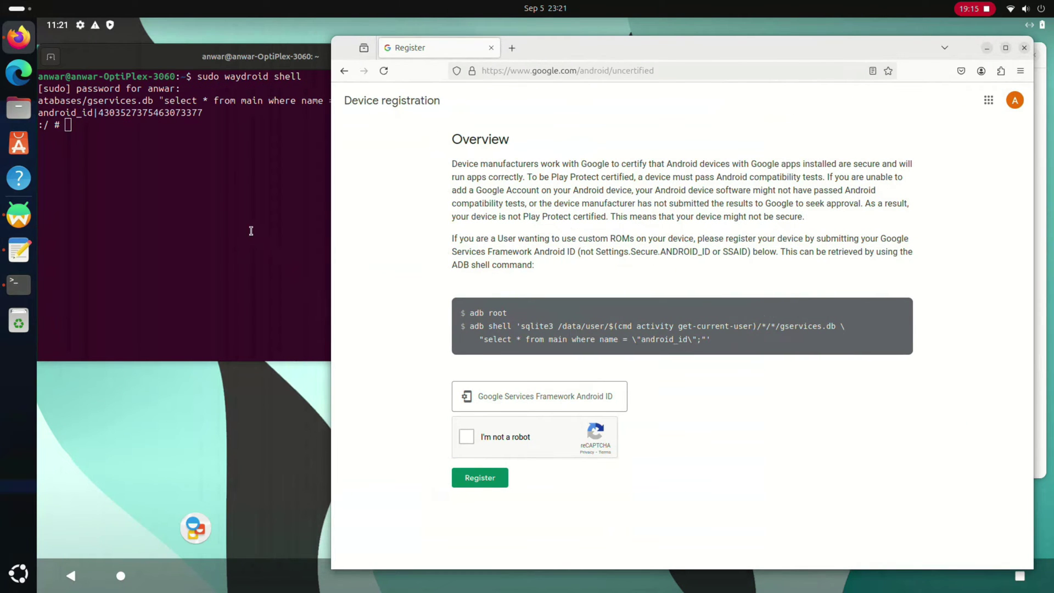
drag(203, 112, 82, 117)
click(543, 388)
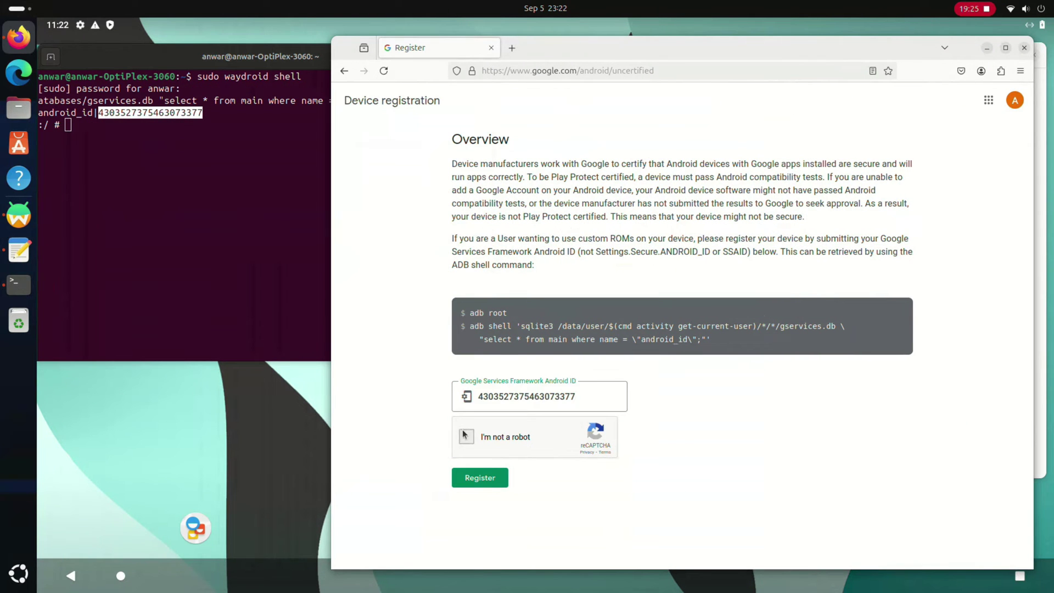
click(481, 482)
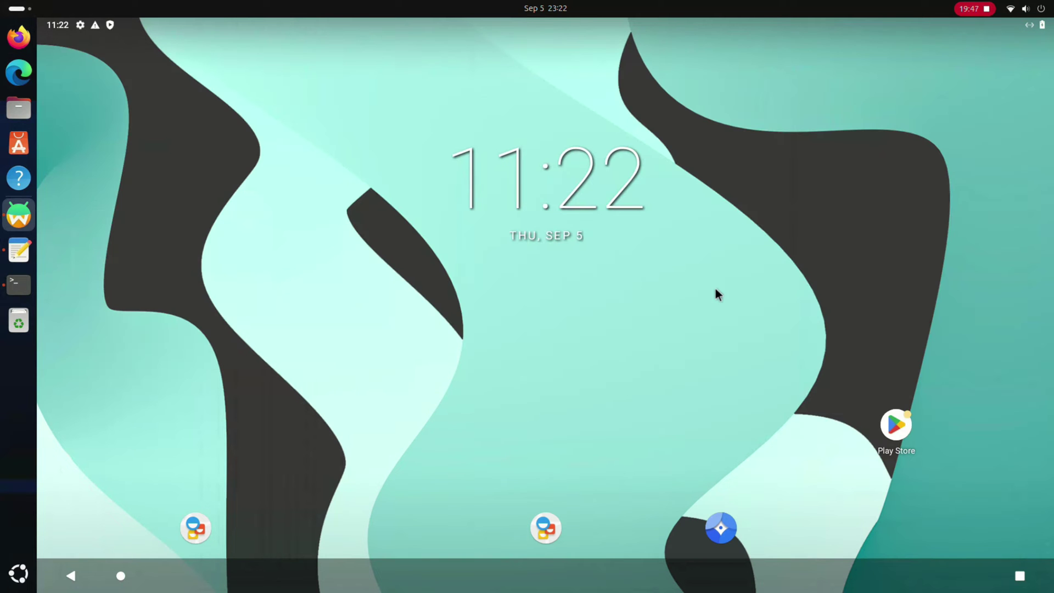
Quit Waydroid from the dock, restart the computer, and log back in.
right_click(19, 216)
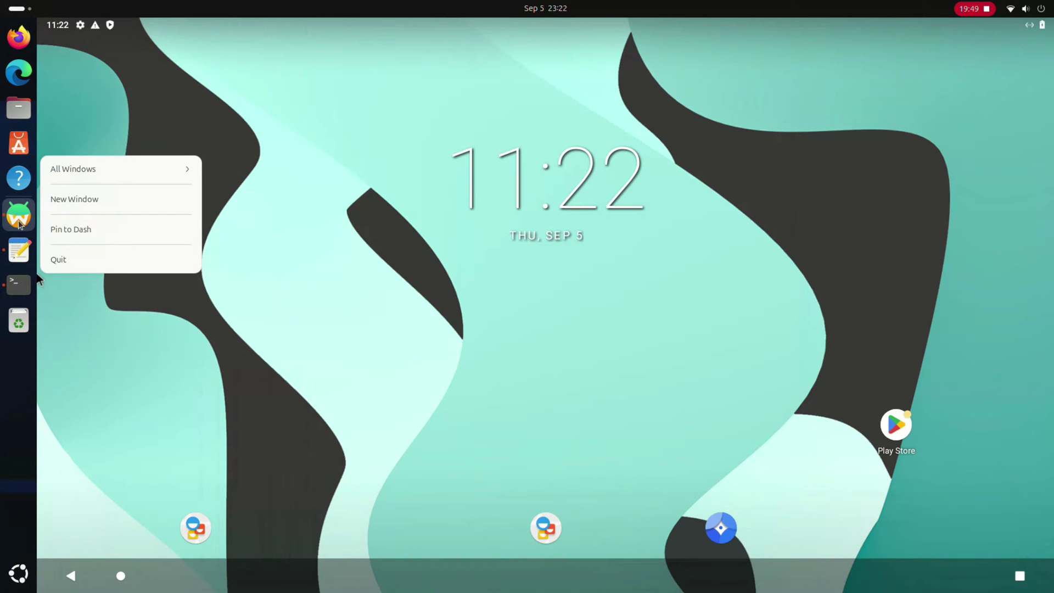
click(69, 260)
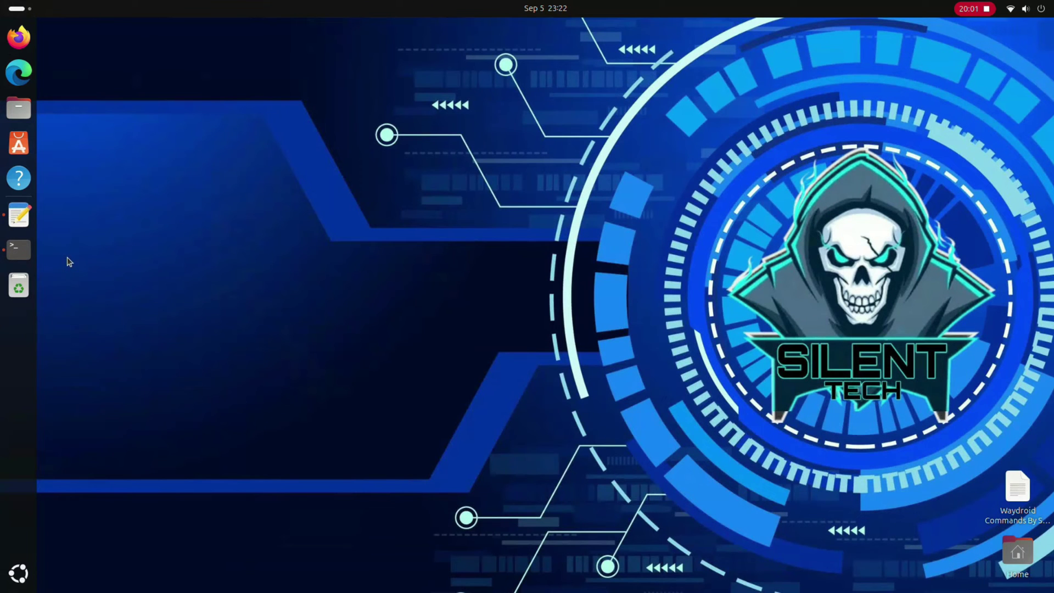
click(1026, 10)
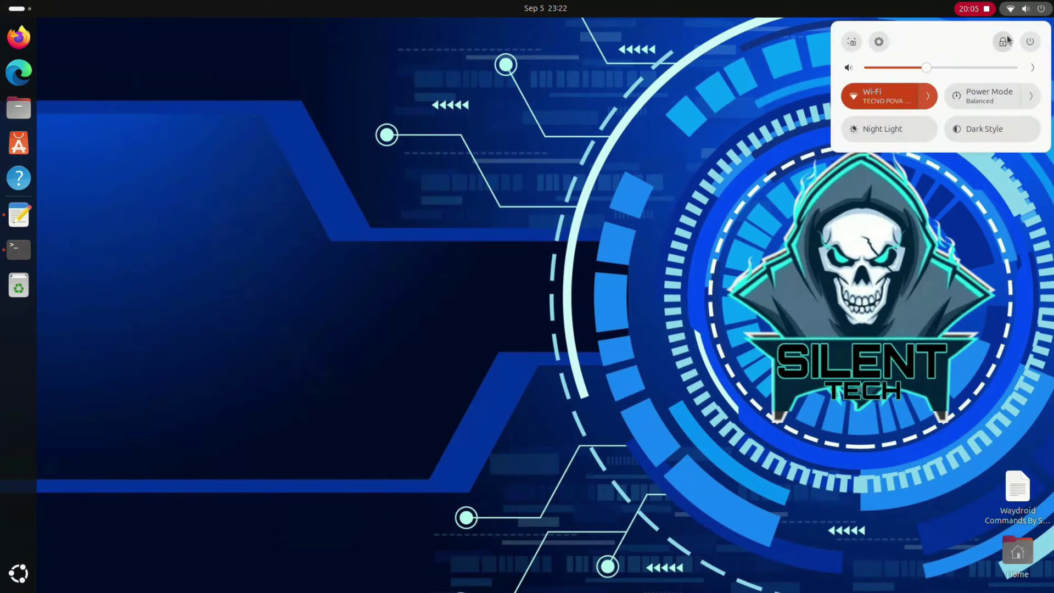
click(1029, 42)
click(897, 126)
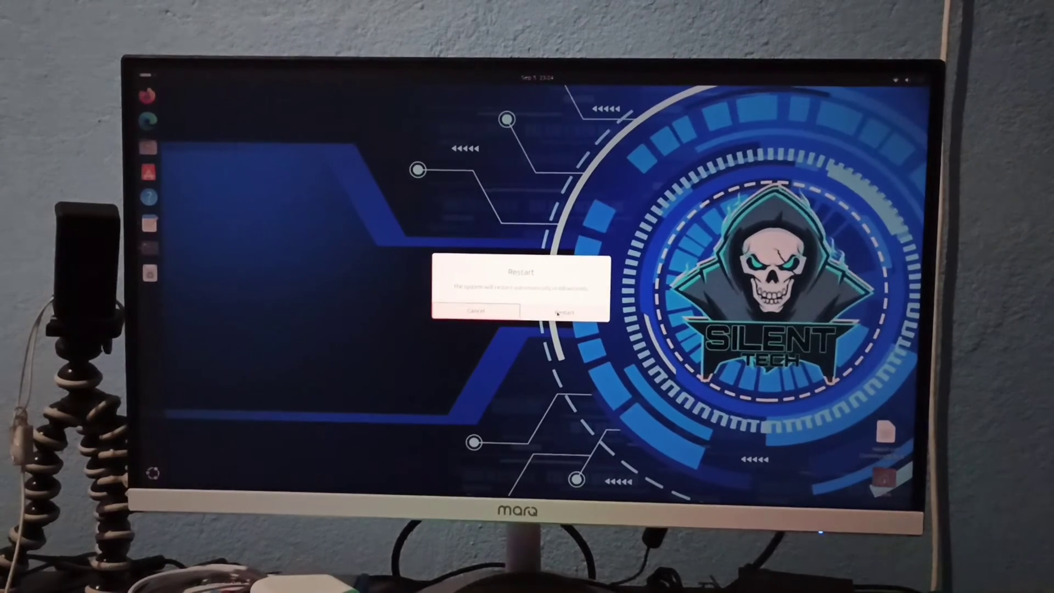
click(576, 330)
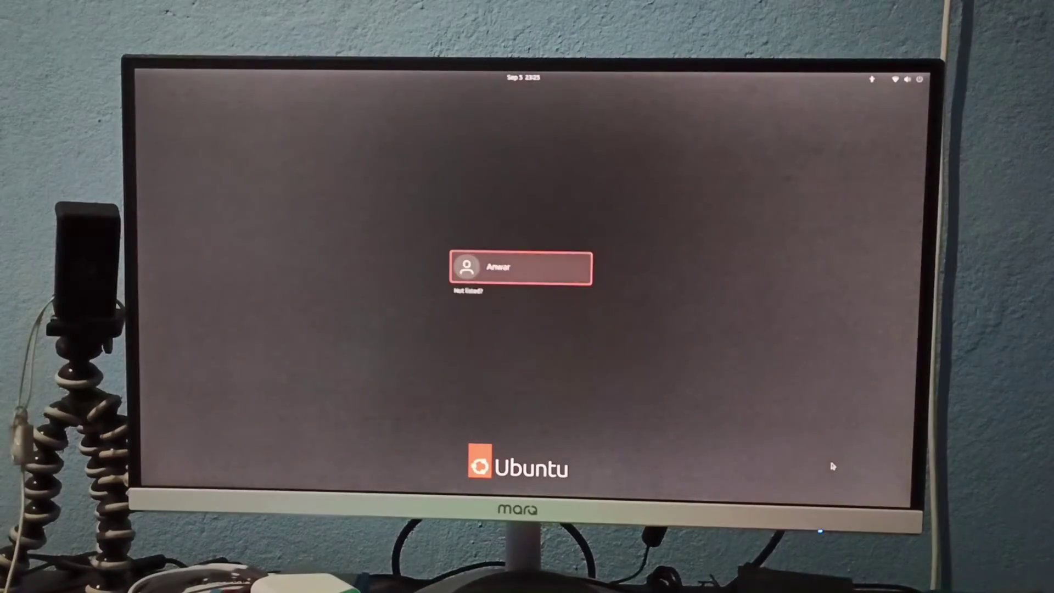
click(555, 267)
key(Return)
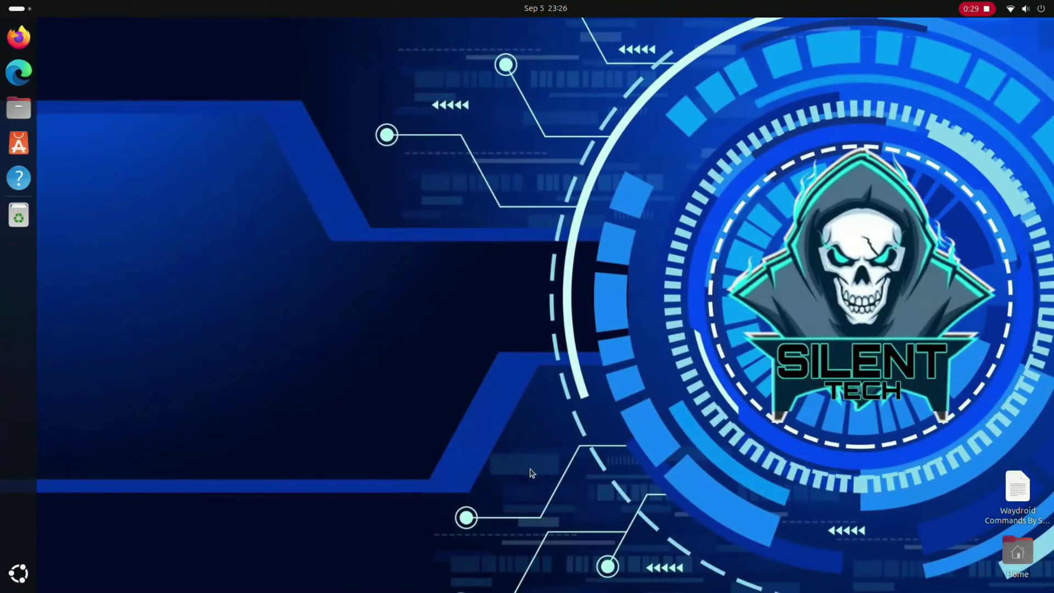
Launch Waydroid from the second applications page, then quit it from the dock.
click(18, 573)
click(1003, 363)
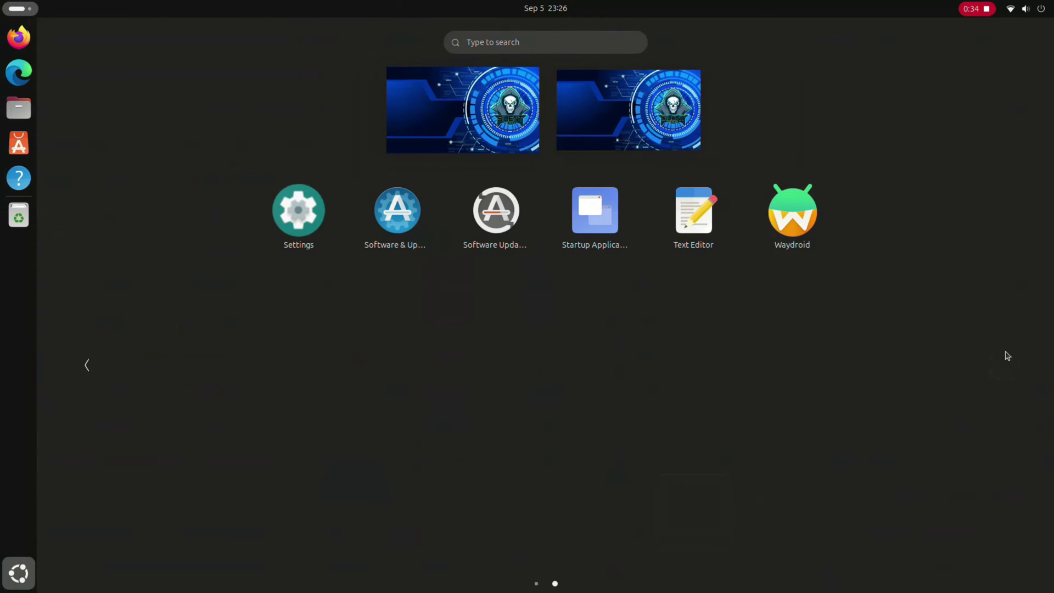
click(792, 214)
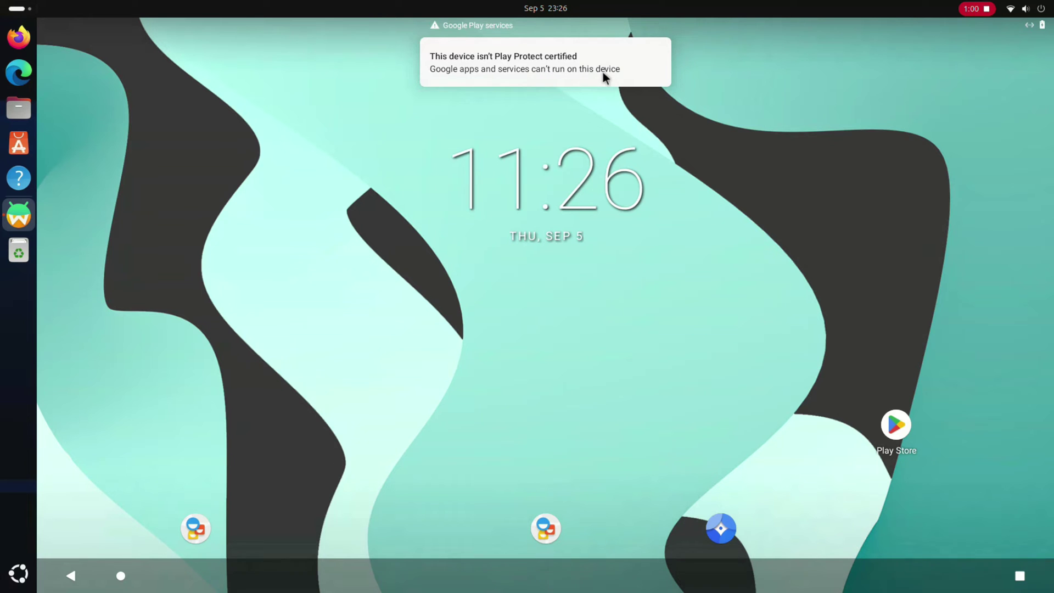
right_click(16, 206)
click(77, 263)
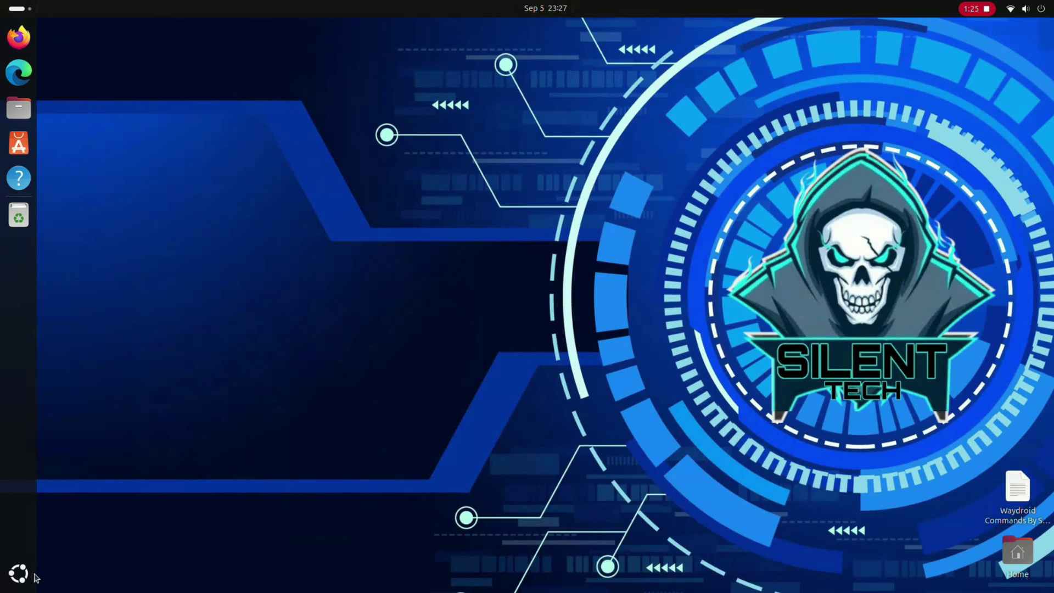
Stop the session with sudo waydroid session stop in Terminal, then relaunch Waydroid.
click(18, 573)
click(408, 427)
text(sudo waydroid session stop)
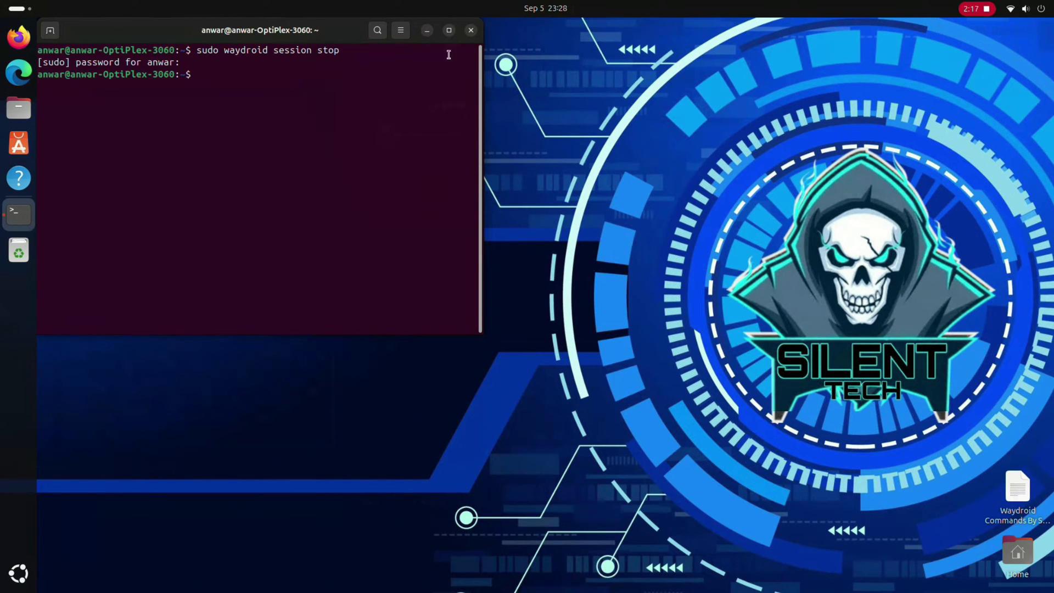
click(471, 30)
click(18, 573)
click(1003, 378)
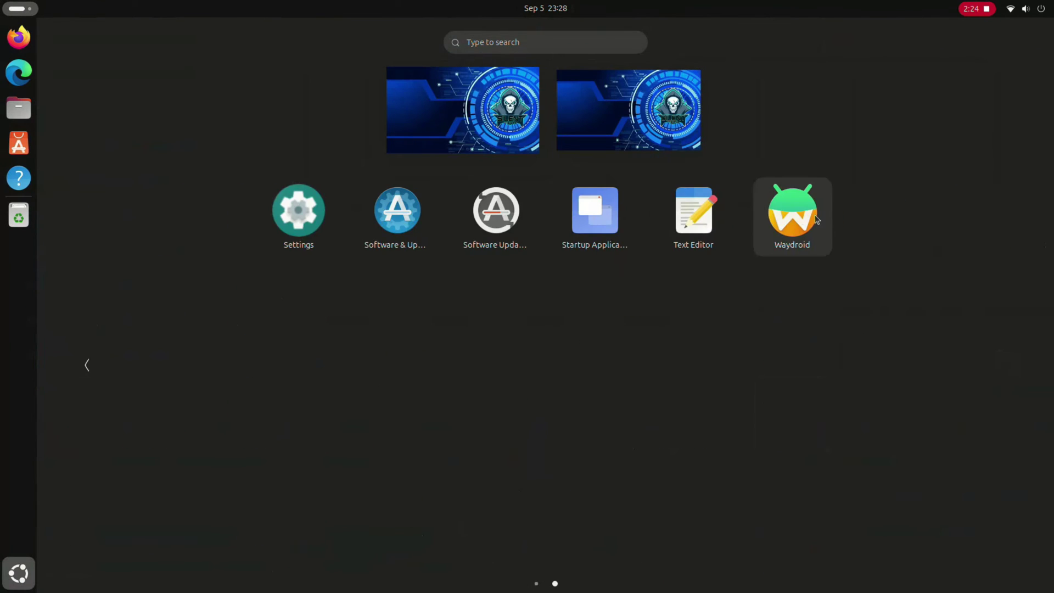
click(796, 214)
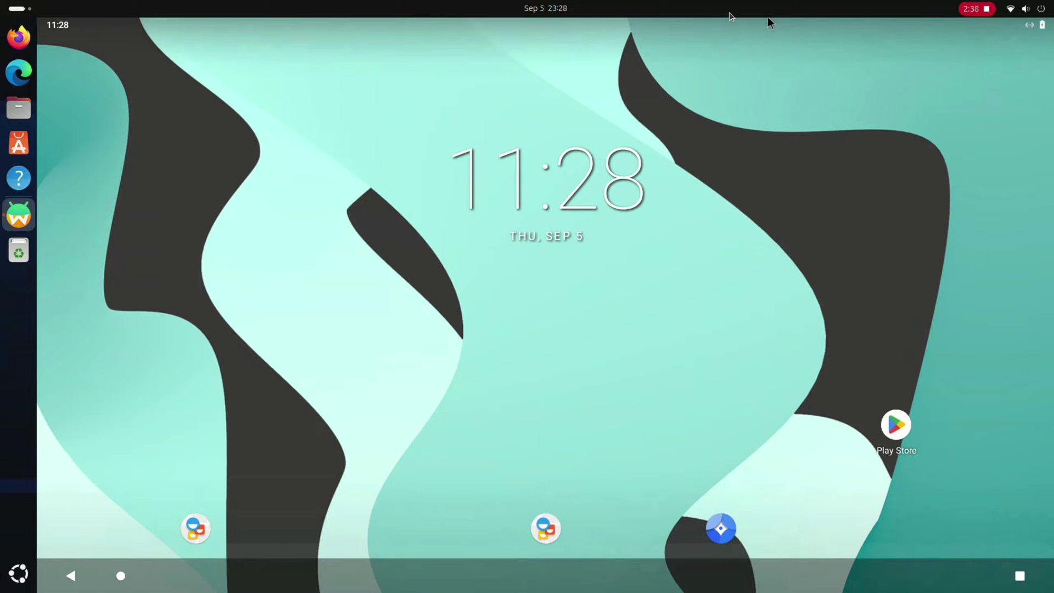
Resume the unfinished Android setup from notifications, skip copying data and turn off Google backup.
drag(577, 28, 634, 344)
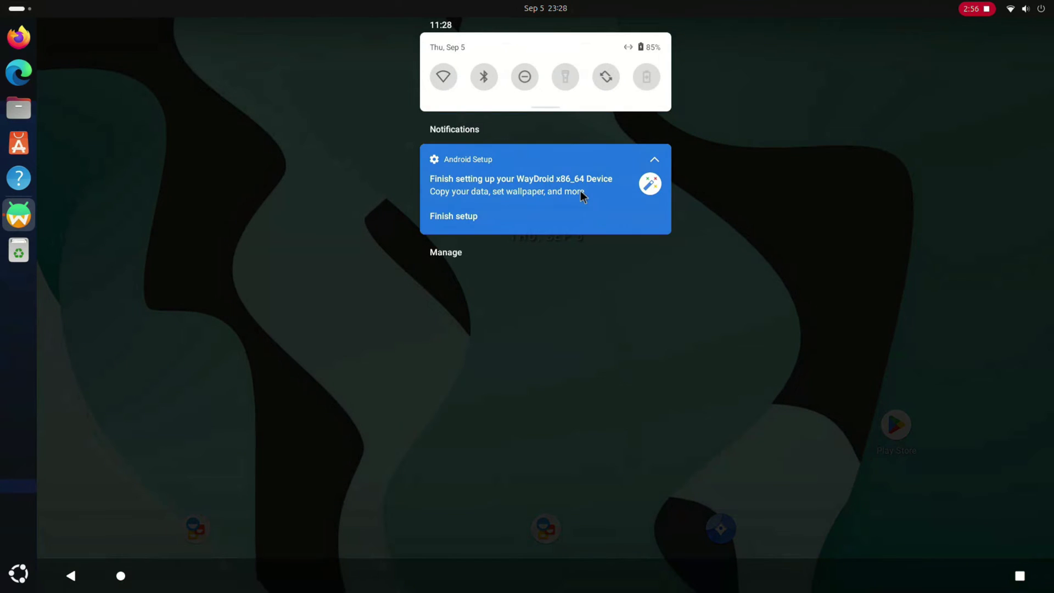
click(525, 210)
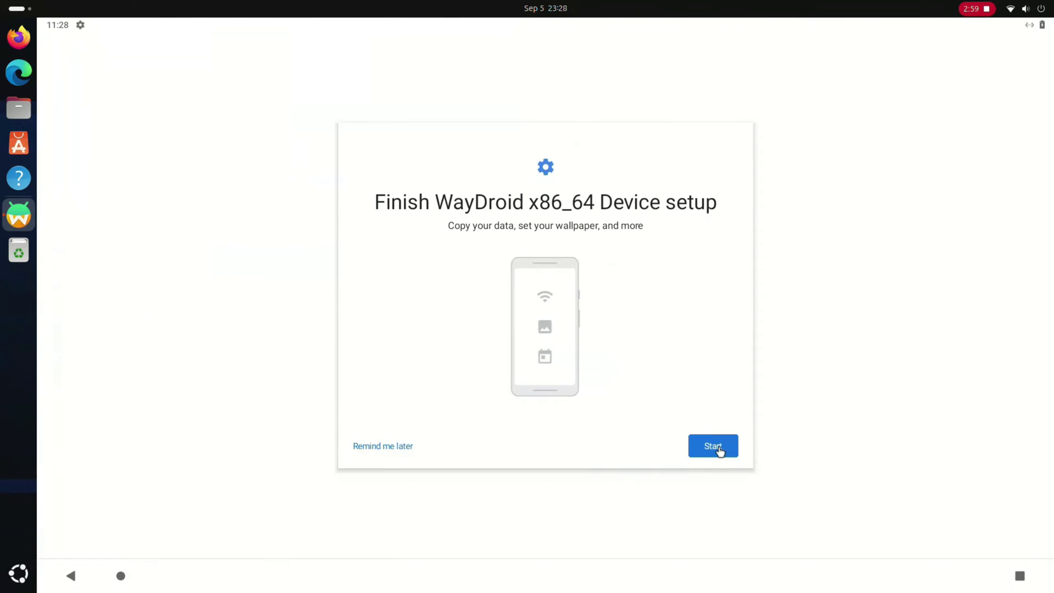
click(720, 451)
click(369, 446)
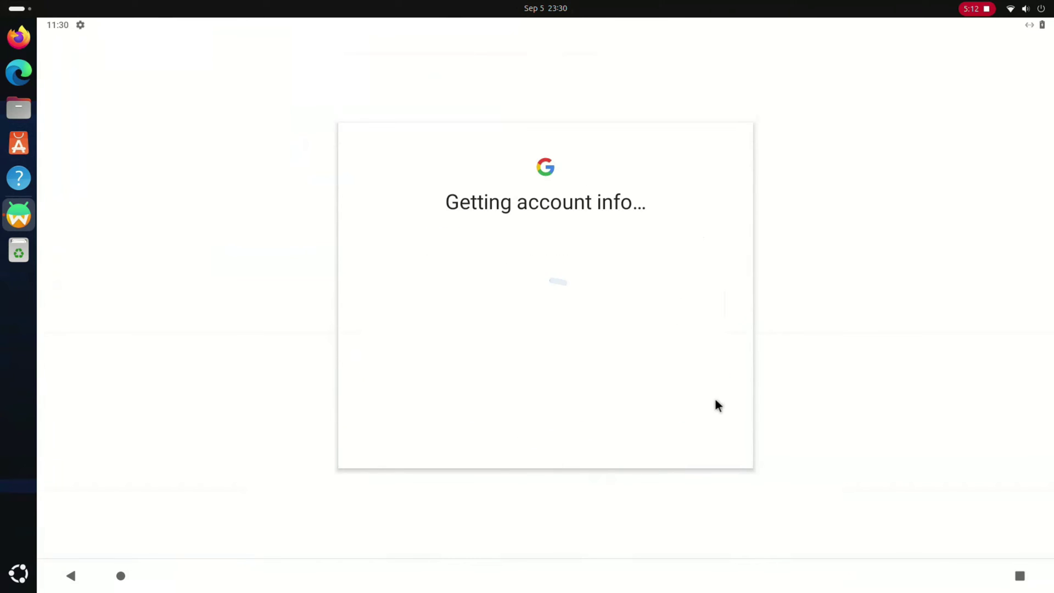
click(714, 354)
Accept the Google services terms, then skip screen lock, Google Pay and extra suggestions.
click(706, 453)
click(707, 459)
click(683, 381)
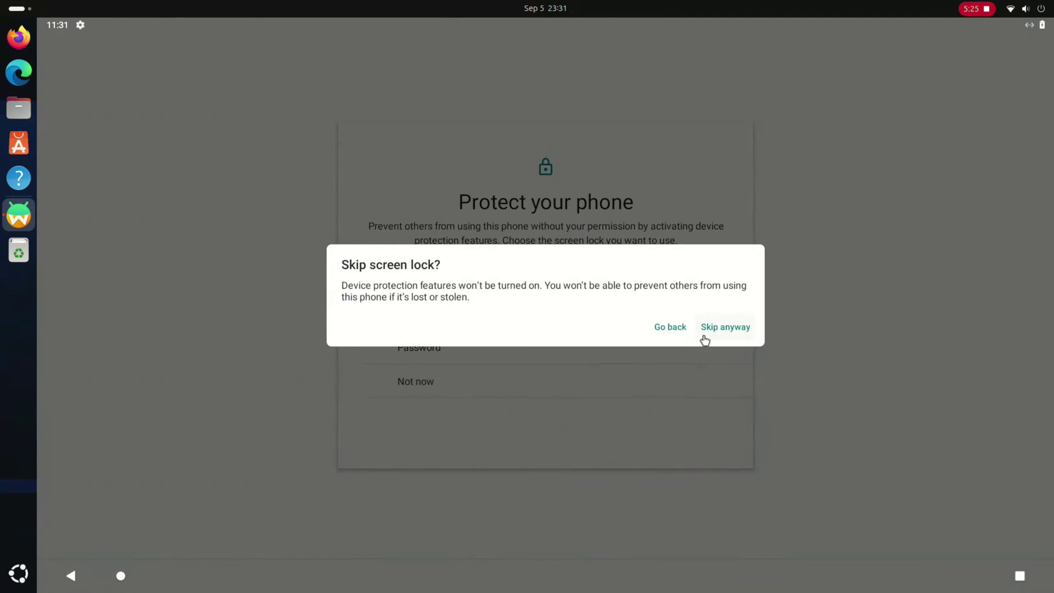
click(709, 330)
click(69, 539)
click(363, 446)
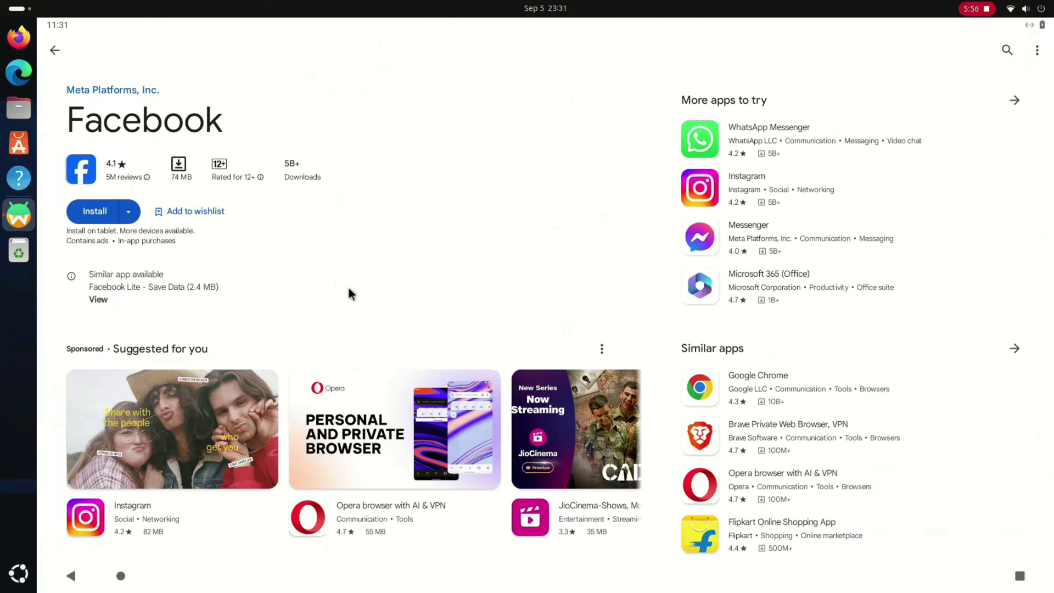
Install Facebook, Microsoft 365 (Office) and Dr. Driving from the Play Store.
click(110, 219)
click(734, 274)
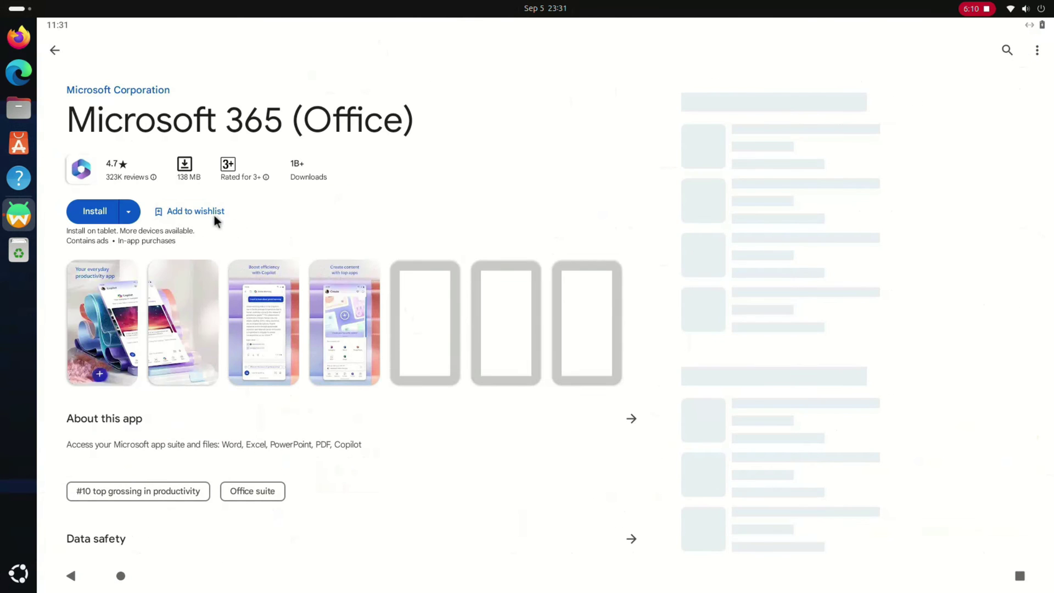
click(97, 219)
click(54, 50)
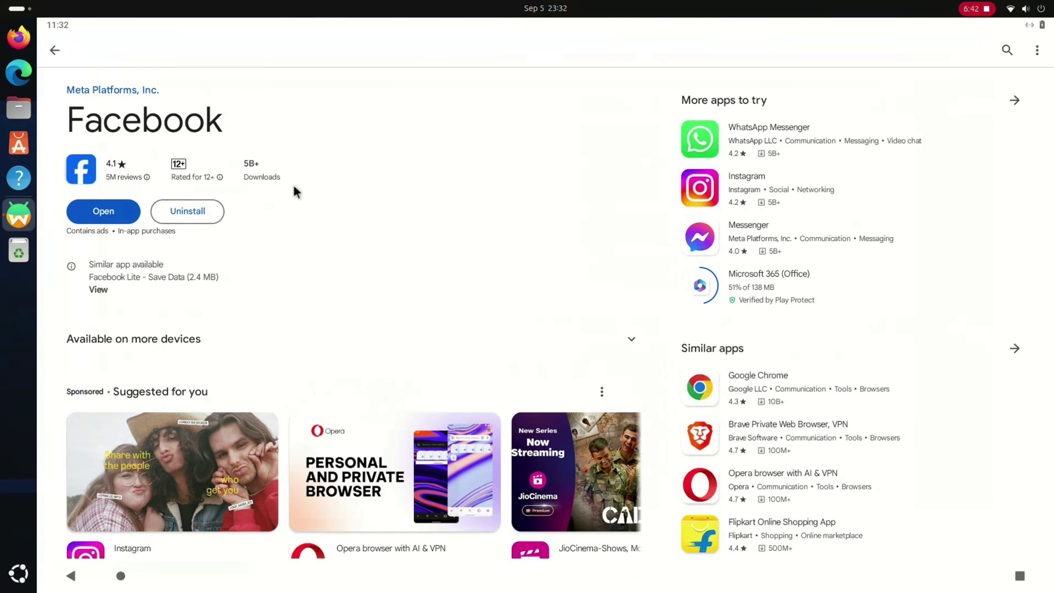
click(50, 51)
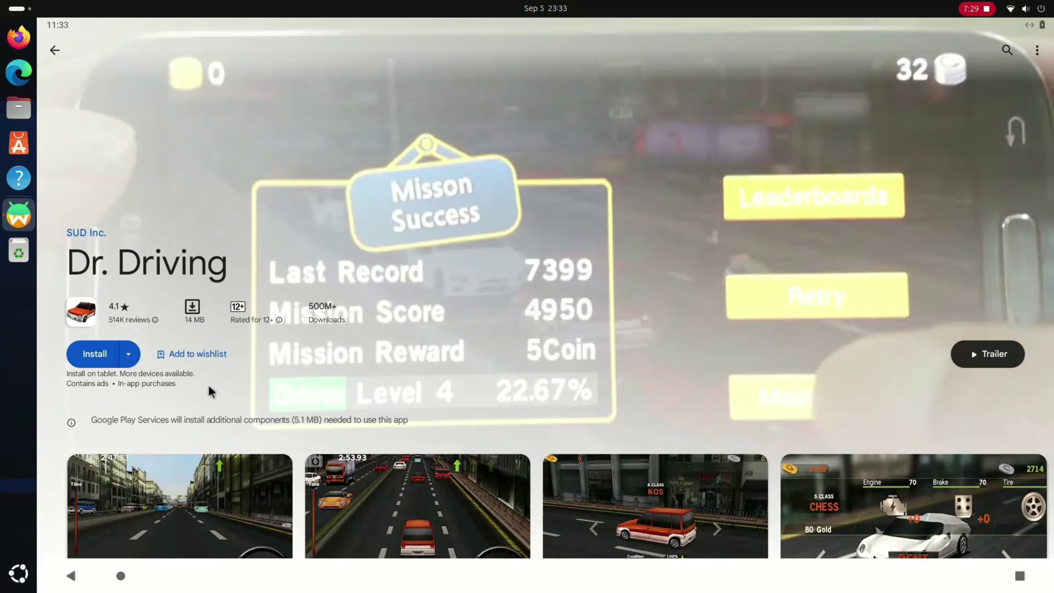
click(102, 354)
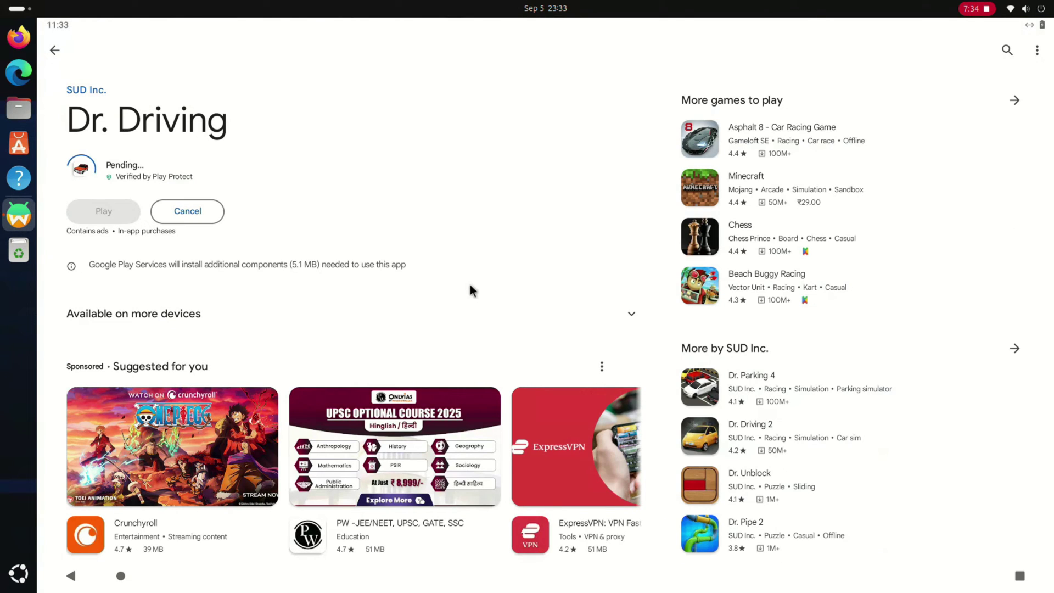
Launch Microsoft 365 from the Android home screen, then return home.
click(121, 576)
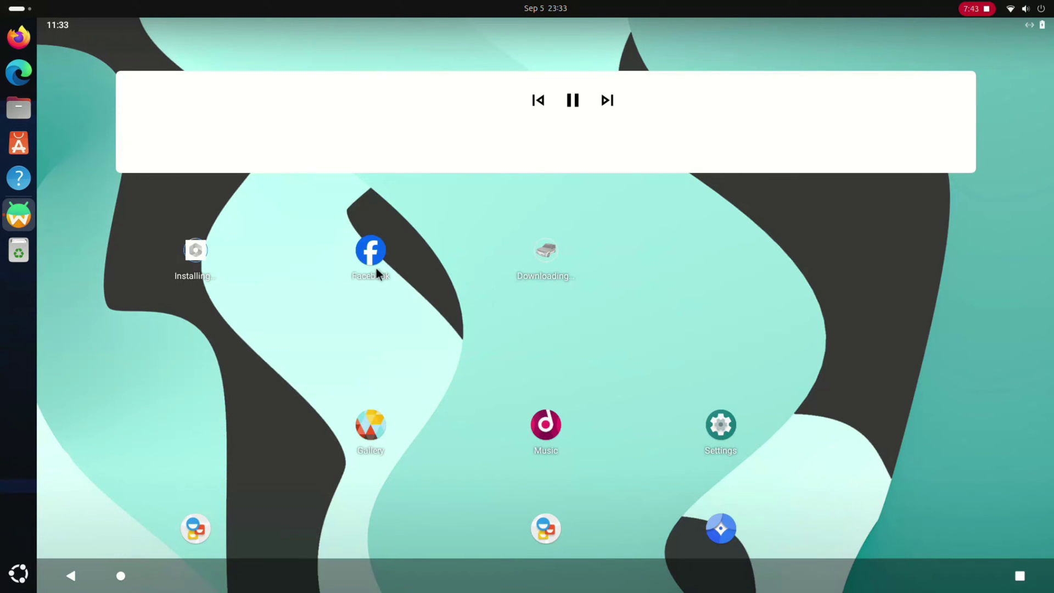
click(266, 272)
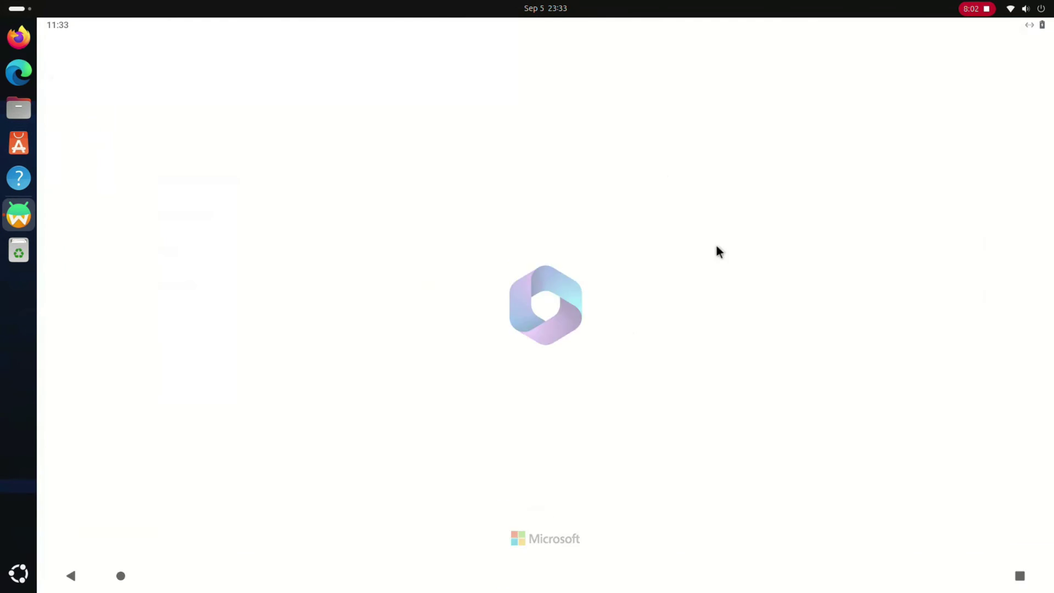
click(121, 576)
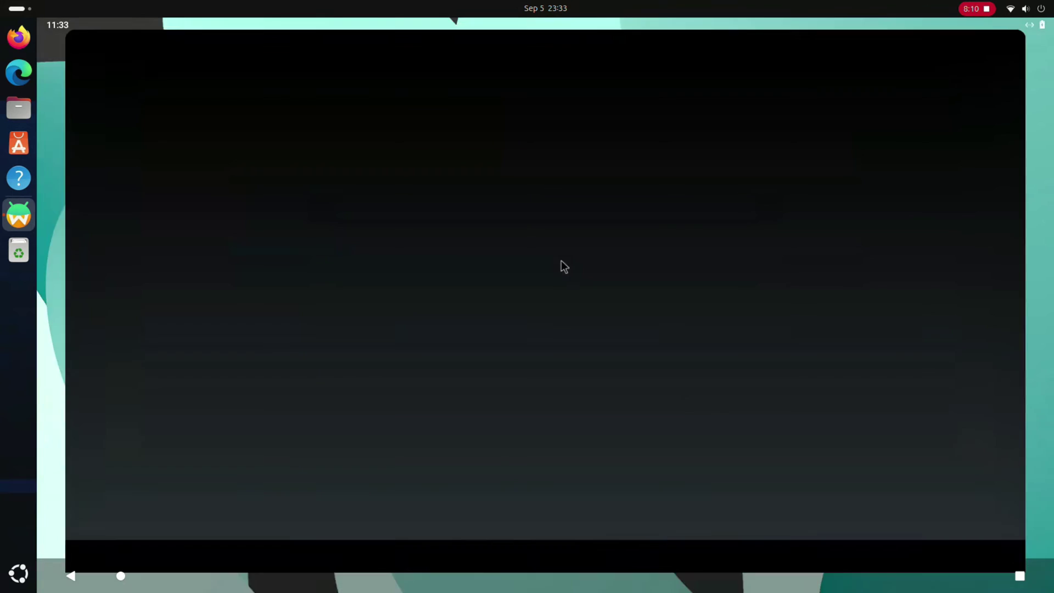
Play Dr. Driving from recent apps, then view the Storage details in Settings.
click(1017, 577)
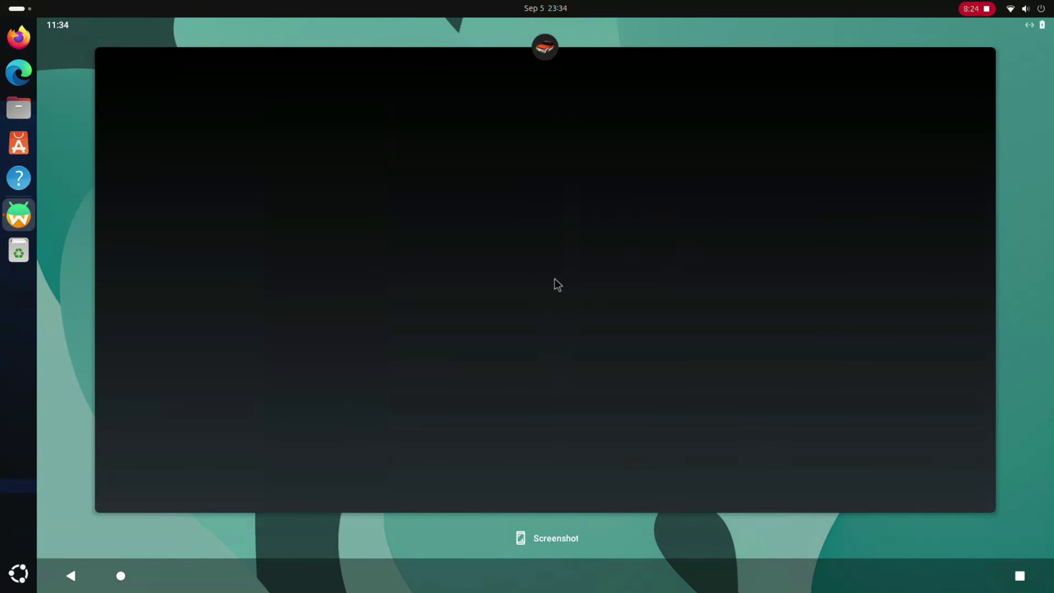
click(558, 284)
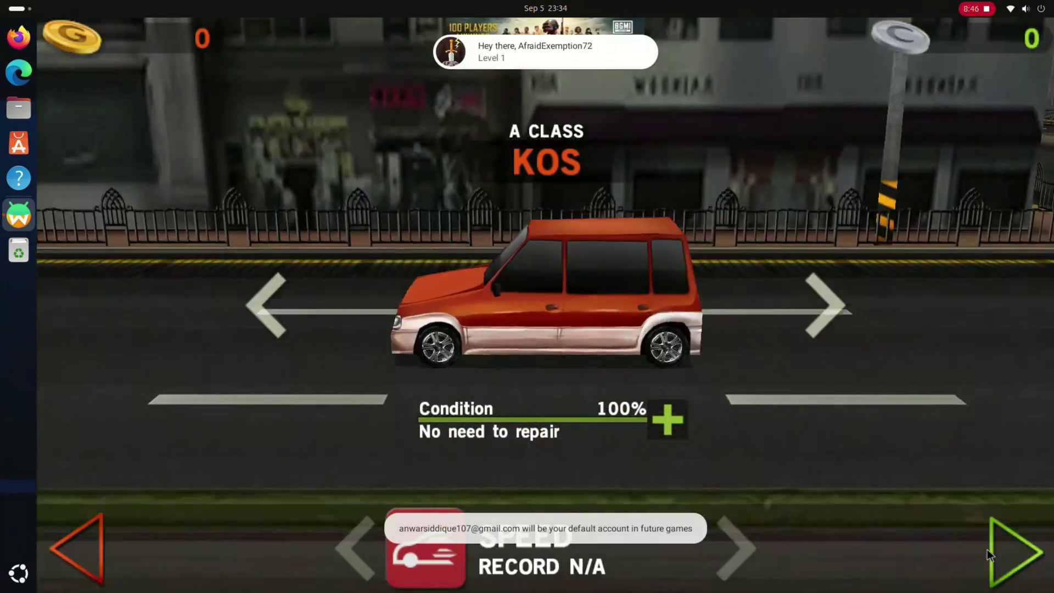
click(987, 550)
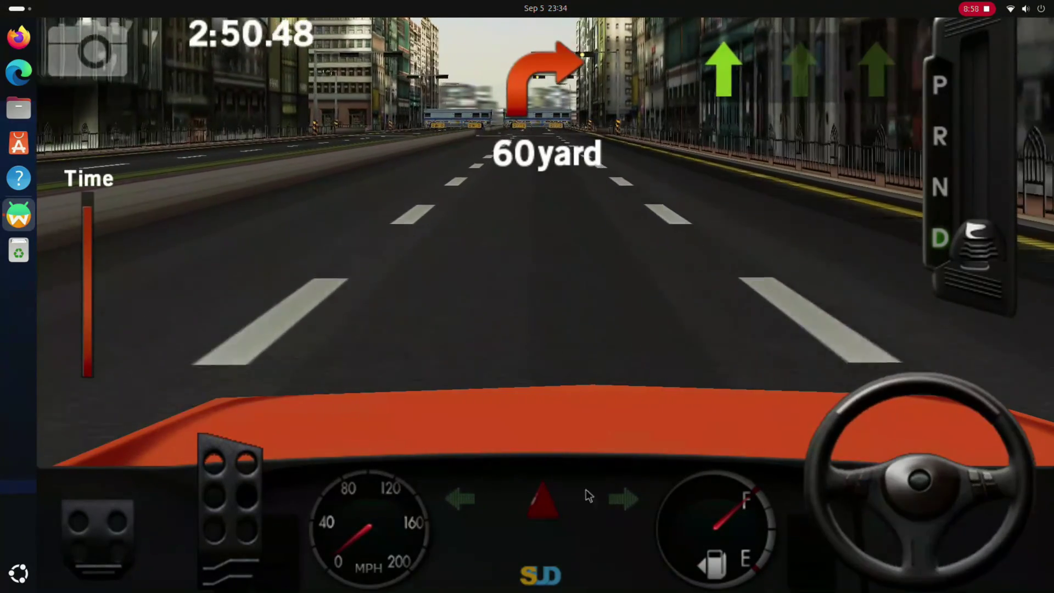
click(220, 513)
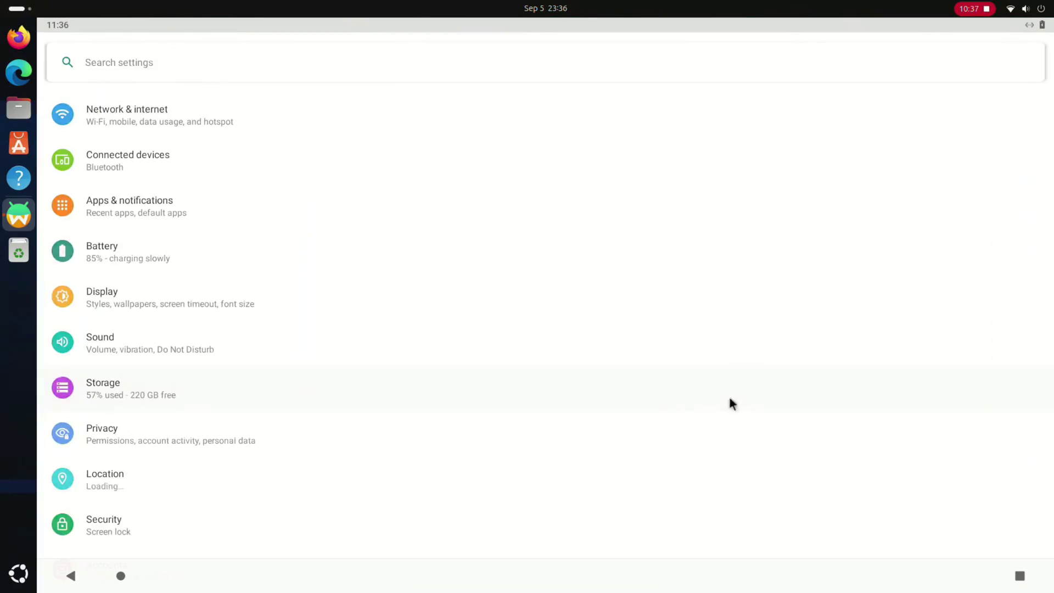
scroll(337, 425, down, 5)
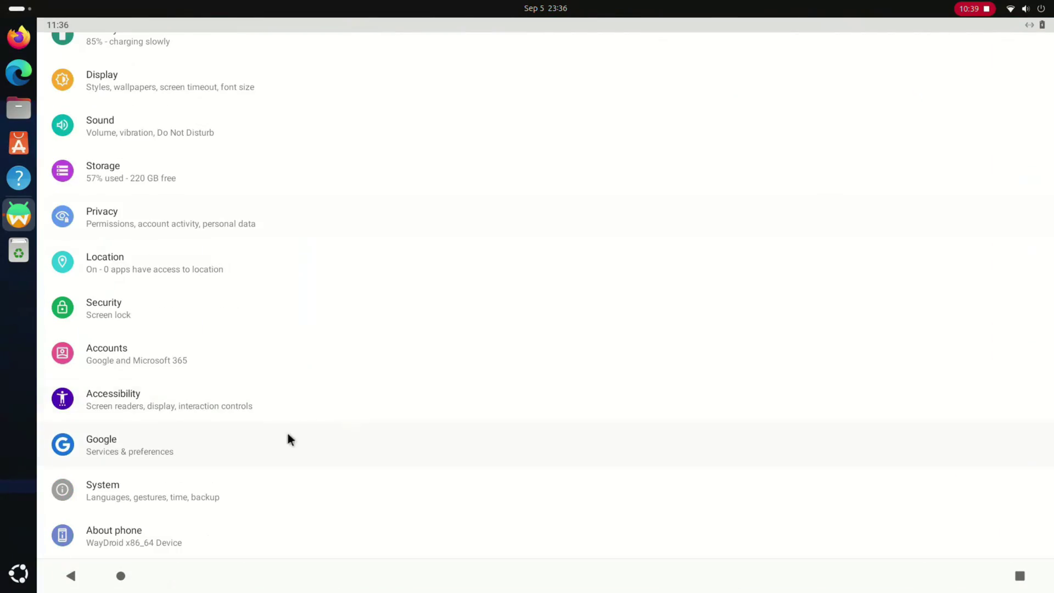
click(134, 174)
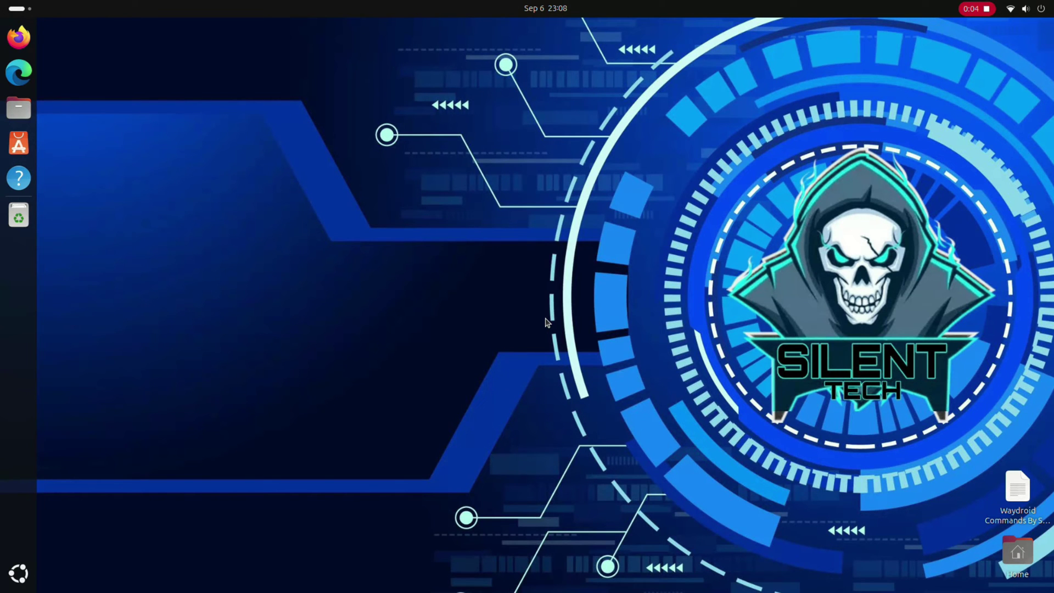
Open a Terminal and place the uninstall commands file beside it.
key(super+a)
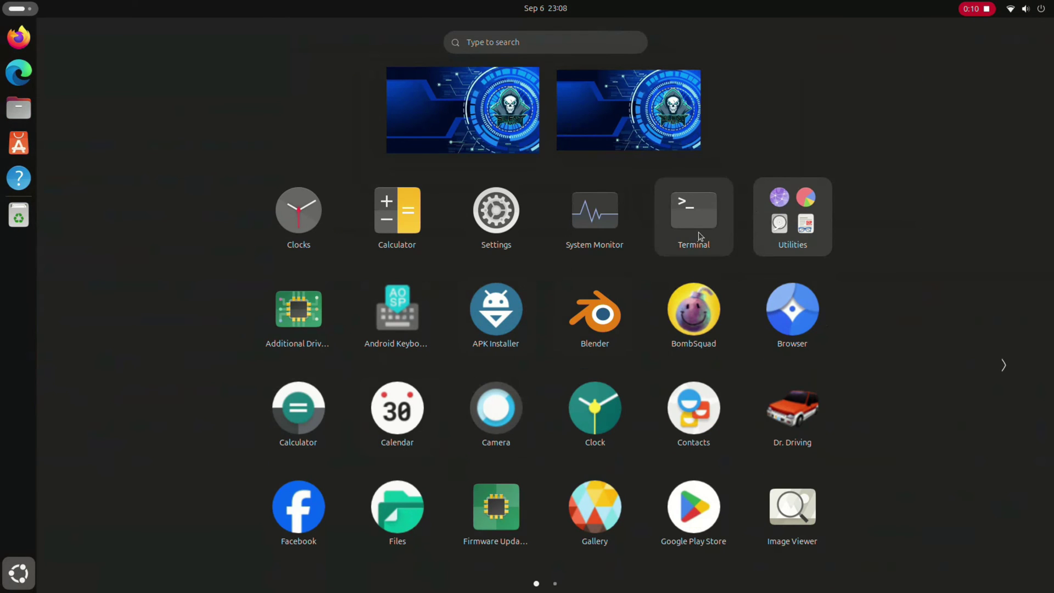
click(700, 233)
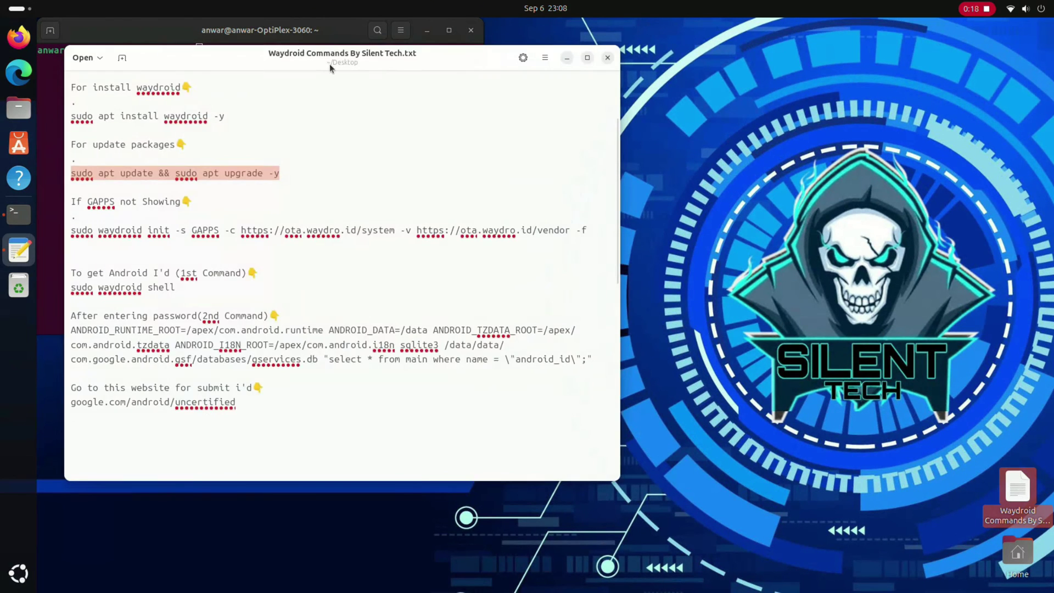
drag(331, 65, 760, 38)
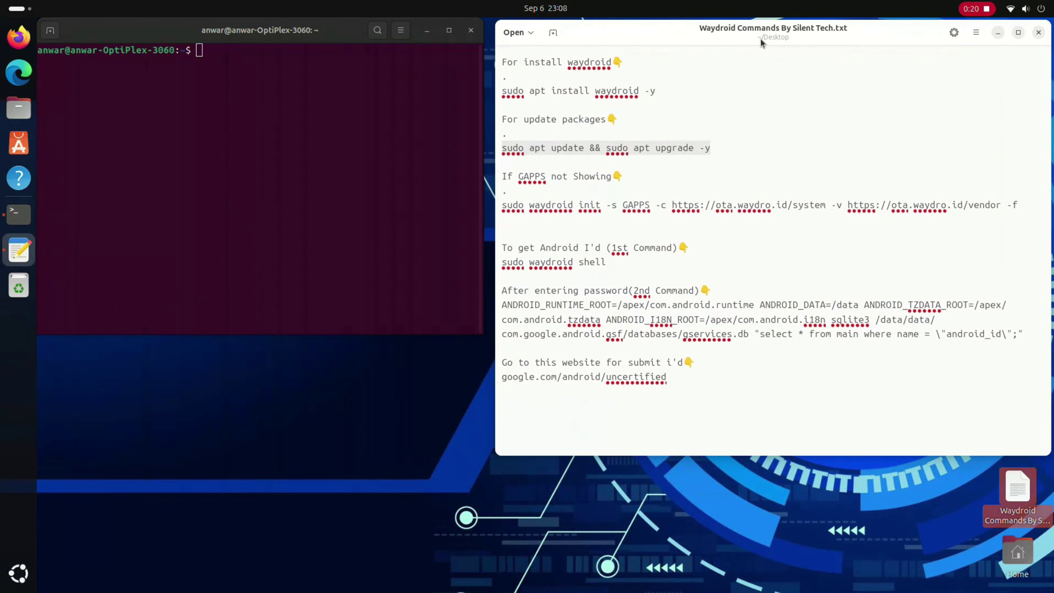
scroll(634, 423, down, 5)
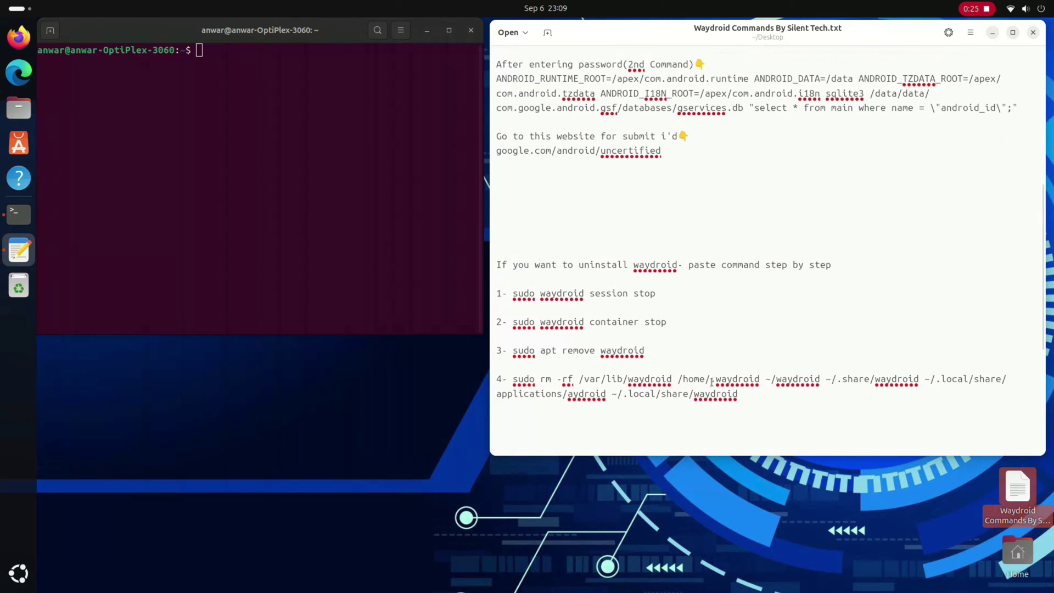
Copy and run the Waydroid session stop command in Terminal.
drag(511, 293, 656, 295)
right_click(657, 295)
click(681, 328)
right_click(283, 176)
click(300, 217)
key(Return)
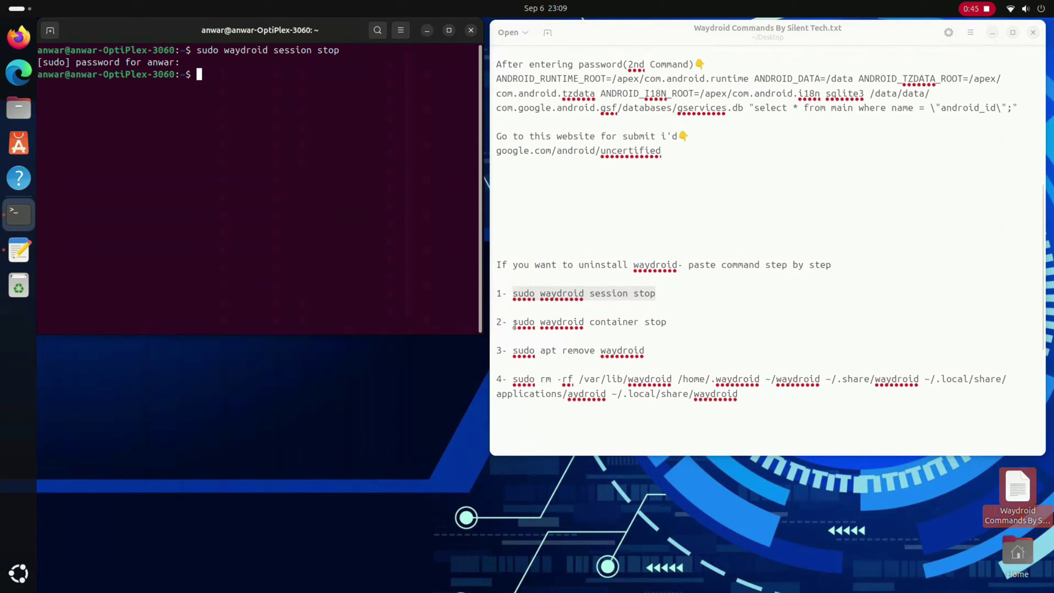
Copy and run the Waydroid container stop command.
drag(514, 324, 666, 324)
right_click(667, 323)
click(698, 357)
right_click(264, 160)
click(291, 200)
key(Return)
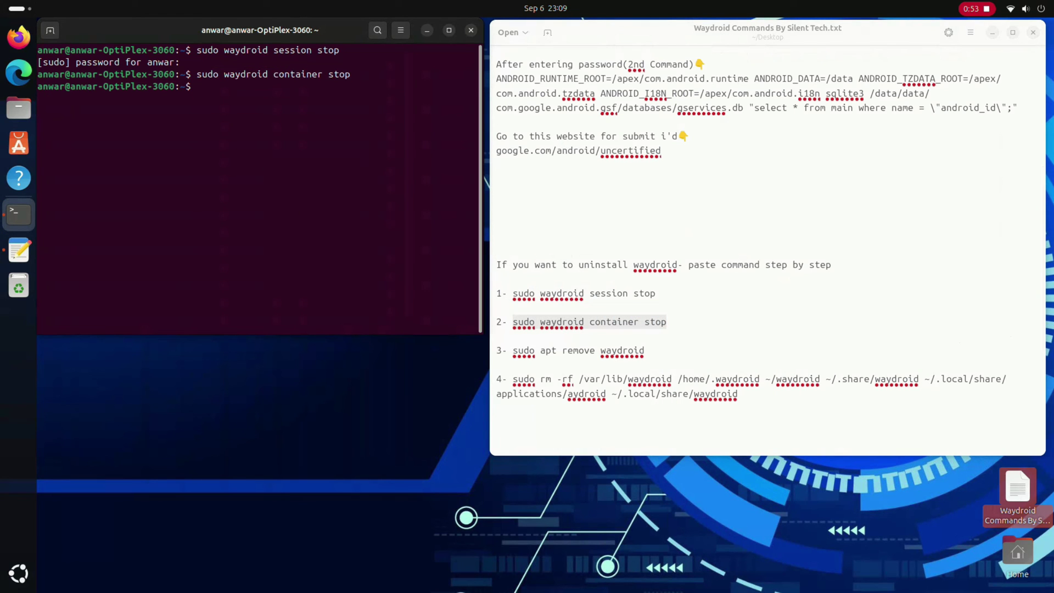
Run apt remove waydroid to uninstall the Waydroid package.
drag(513, 351, 645, 350)
right_click(658, 350)
click(676, 128)
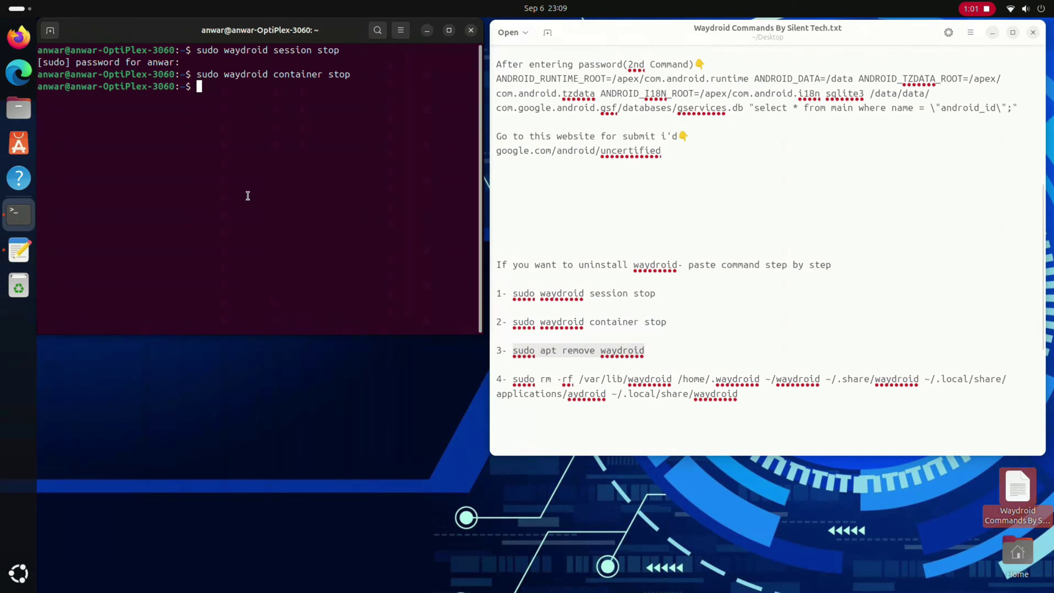
right_click(247, 194)
click(267, 239)
key(Return)
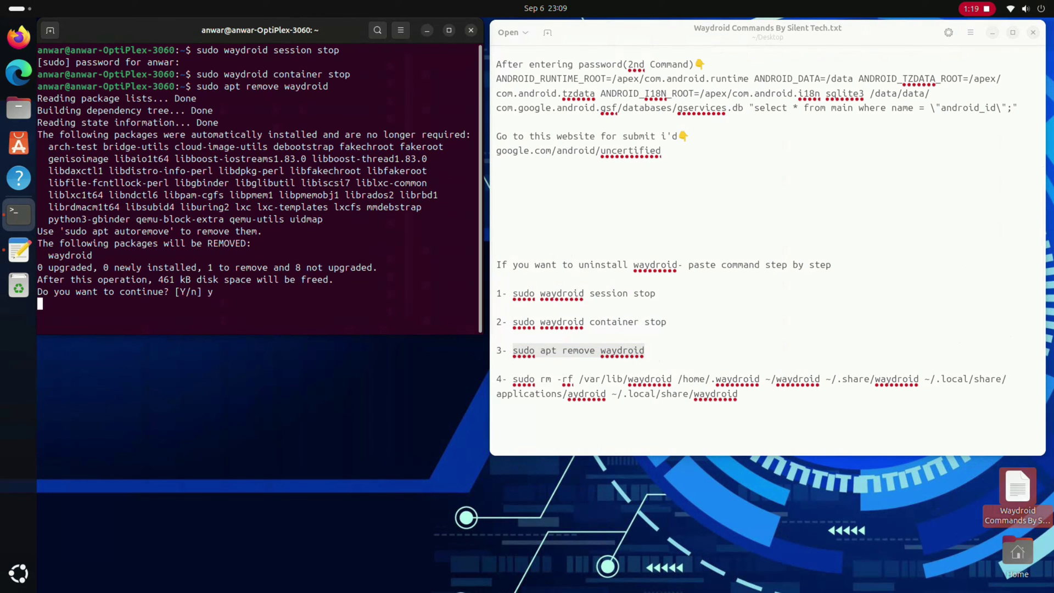
Run the rm -rf cleanup to delete leftover Waydroid folders, then close Terminal and the editor.
drag(513, 379, 737, 394)
right_click(757, 399)
click(851, 175)
click(369, 263)
key(ctrl+shift+v)
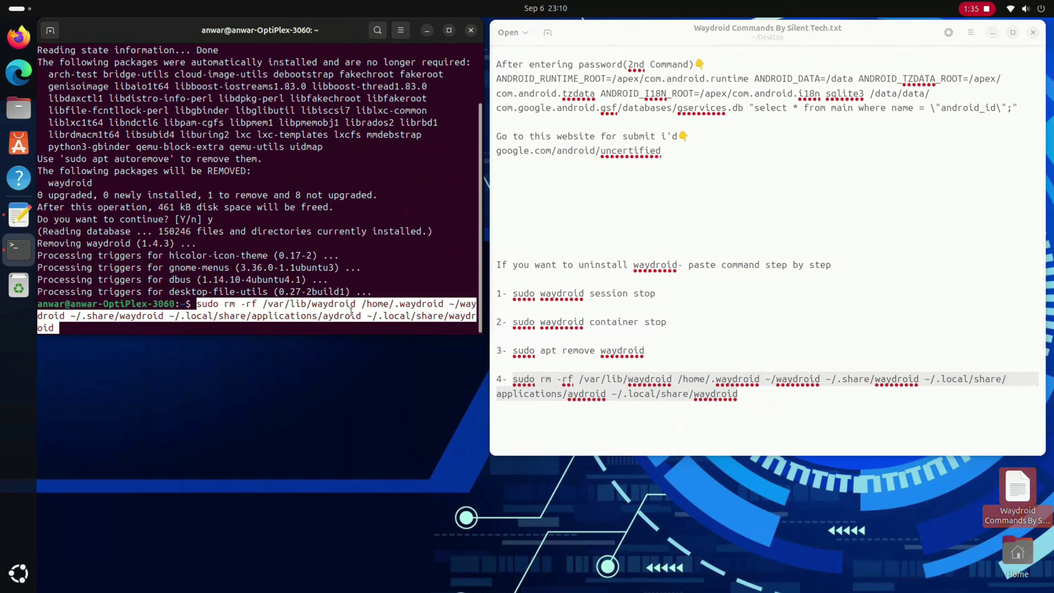
key(Return)
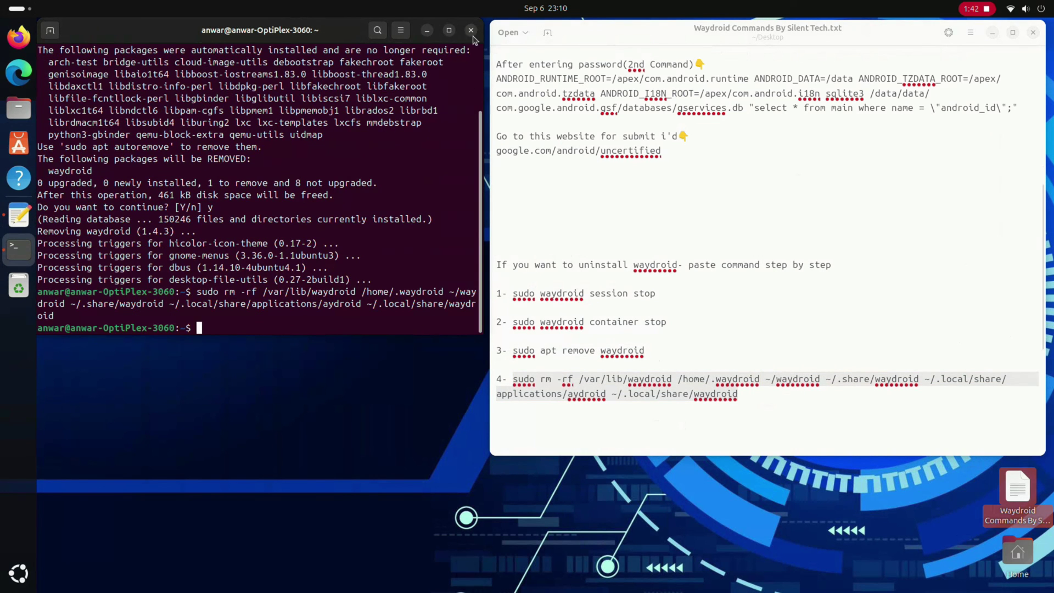
click(471, 32)
key(ctrl+q)
Check both app grid pages for Waydroid, then close the app overview to the desktop.
key(super+a)
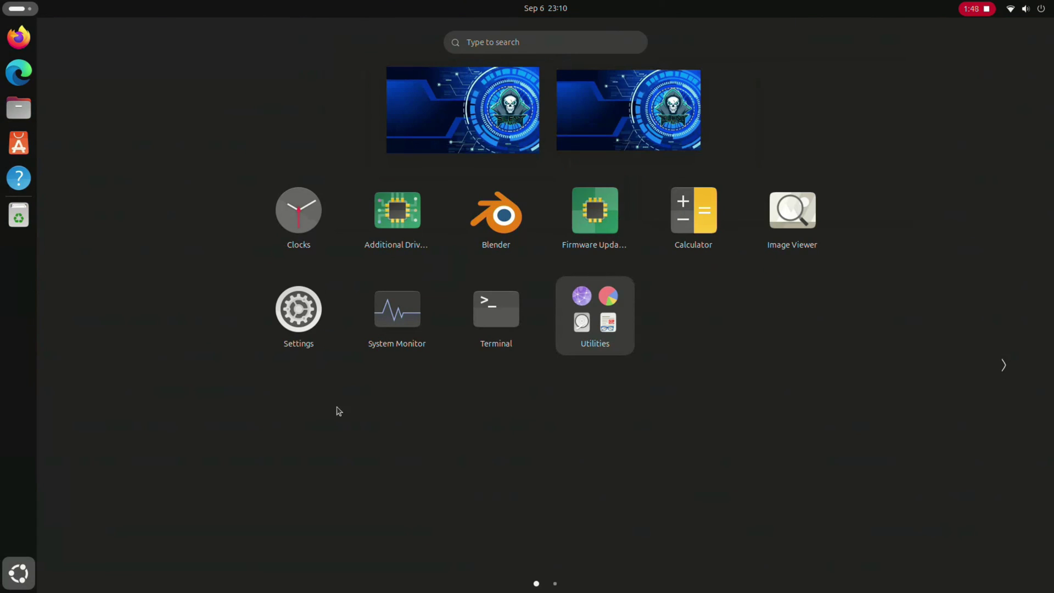
click(986, 371)
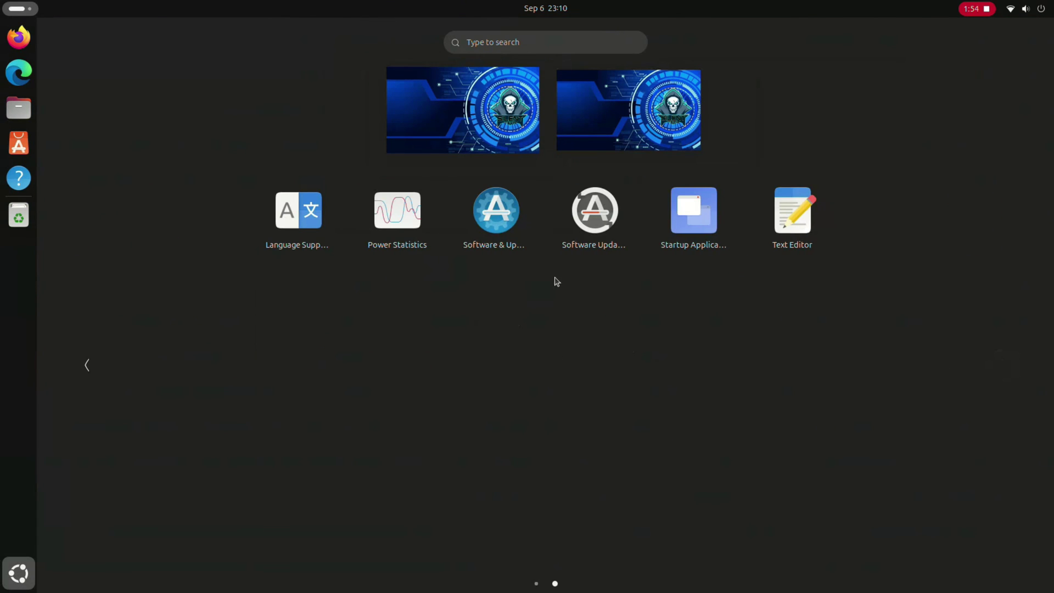
click(87, 365)
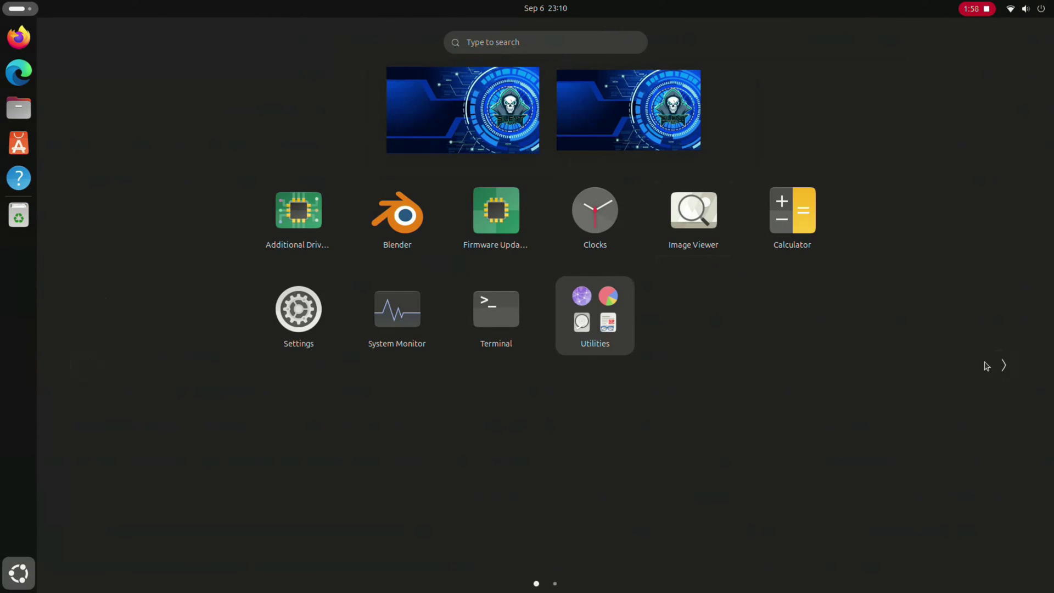
click(987, 365)
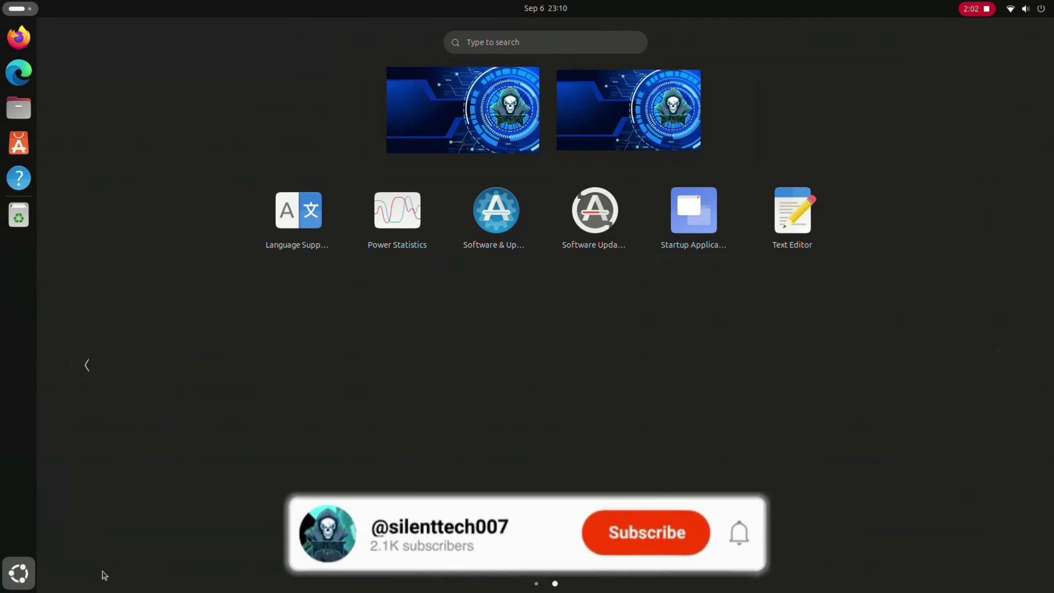
click(18, 573)
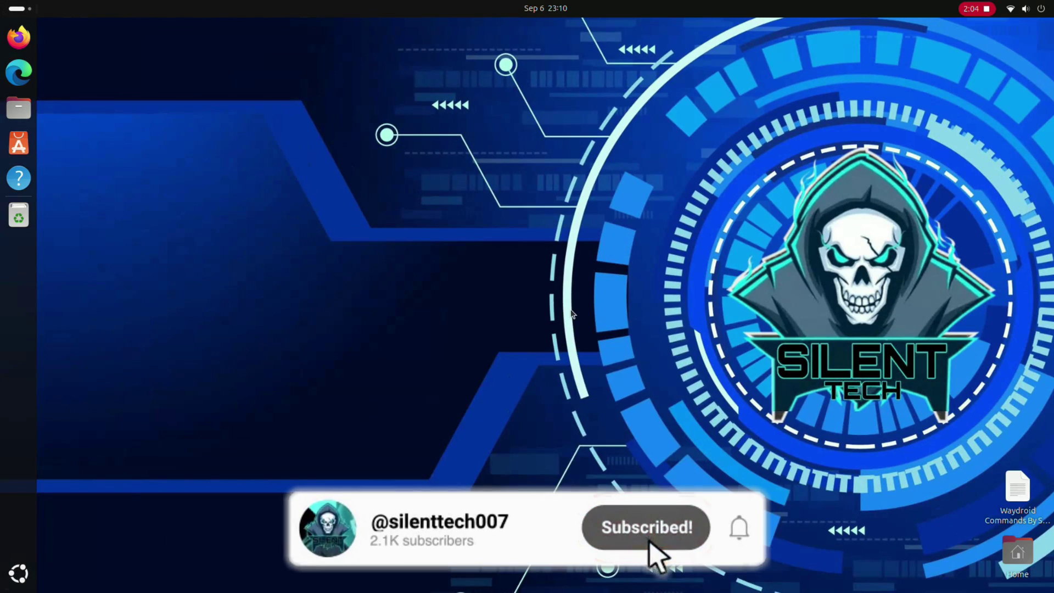
right_click(571, 314)
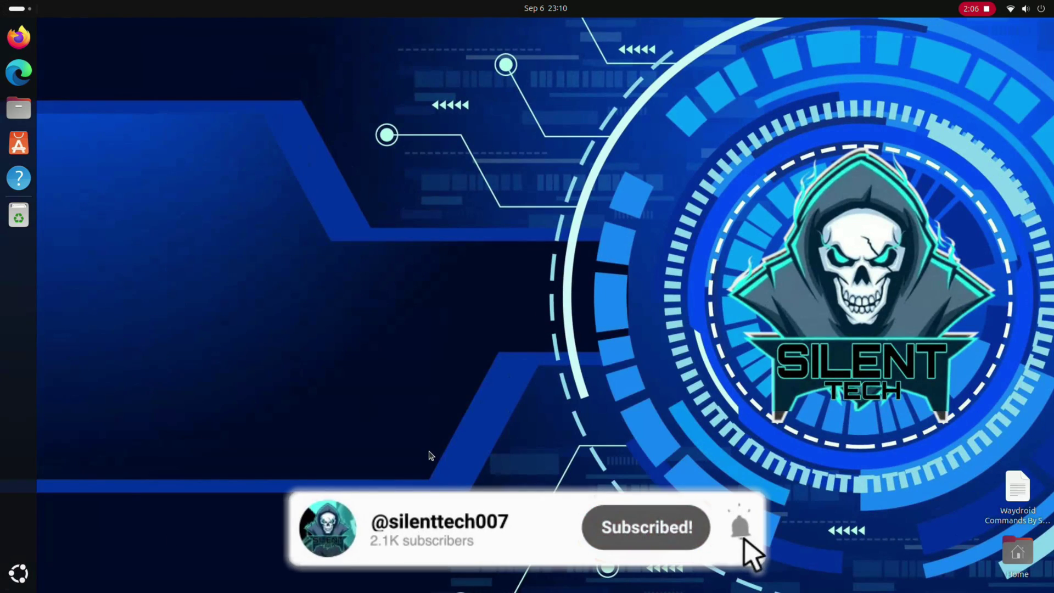